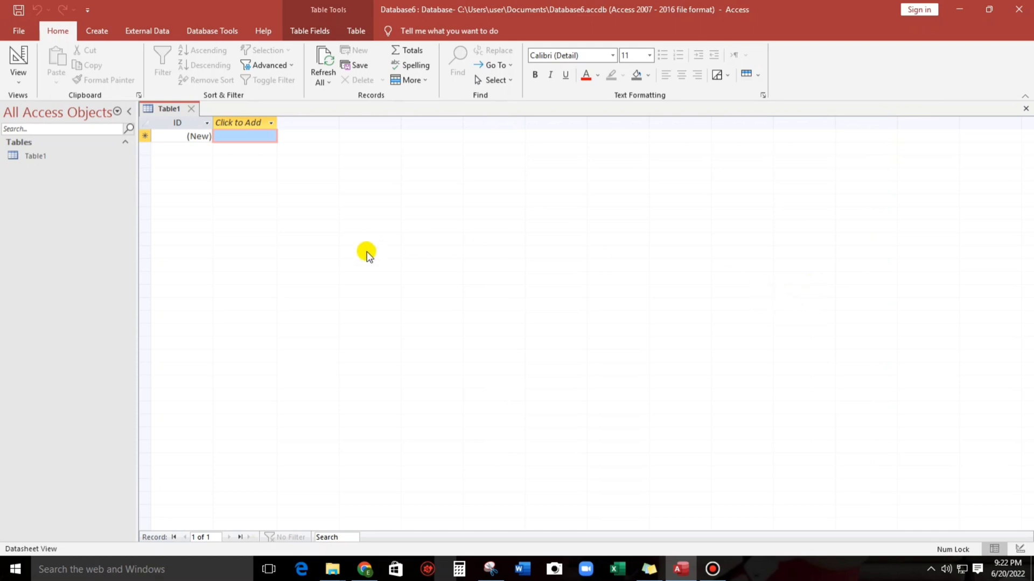
Create a blank form in Design View and place a command button on it, dismissing the button wizard.
click(97, 31)
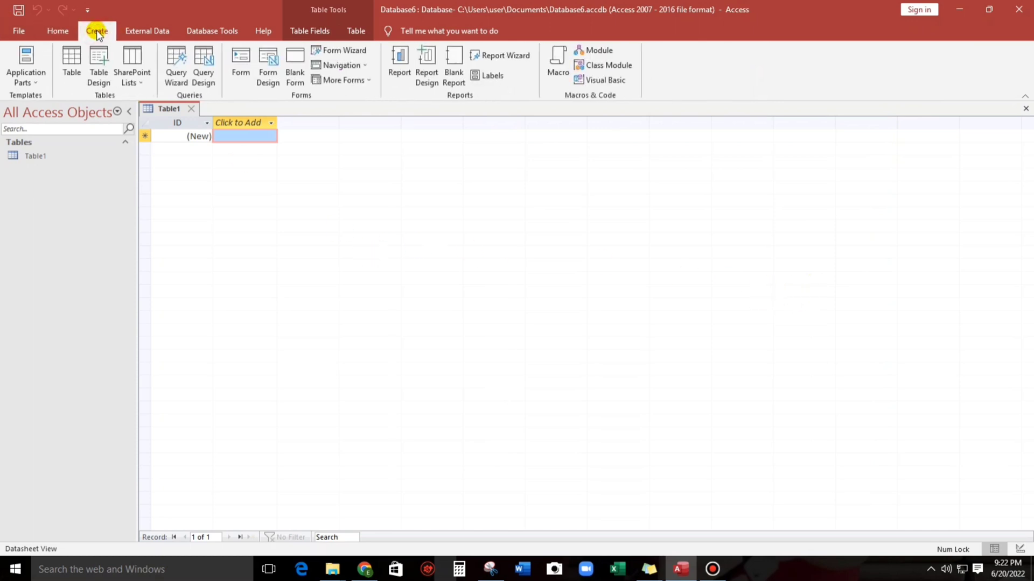
click(267, 60)
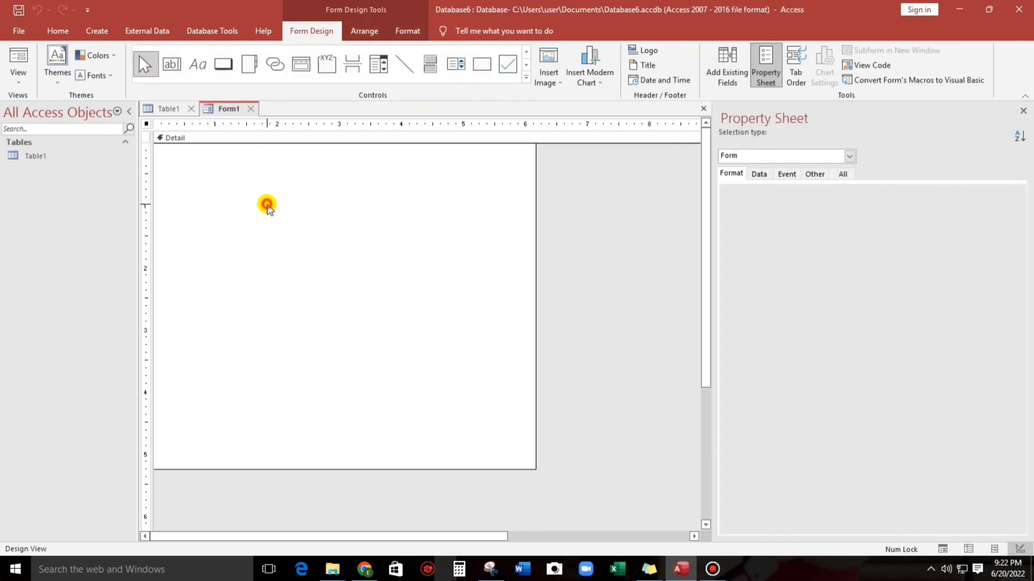
click(266, 203)
click(223, 65)
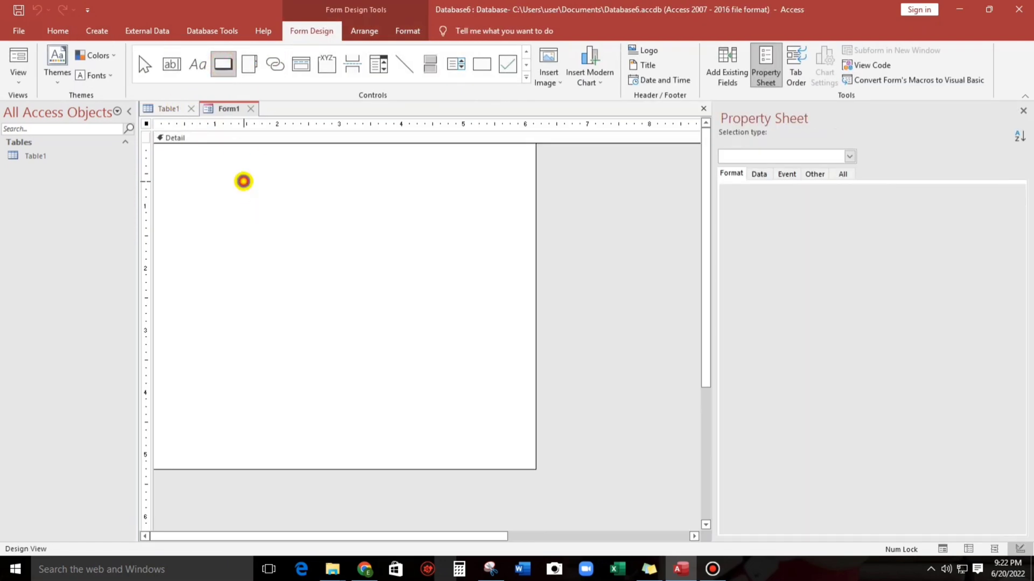
click(244, 183)
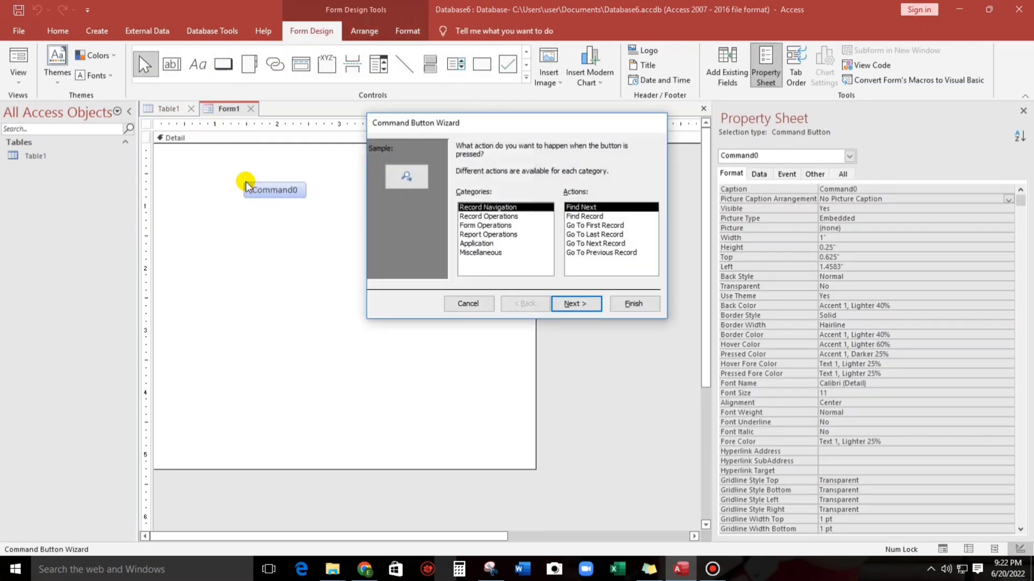
click(445, 305)
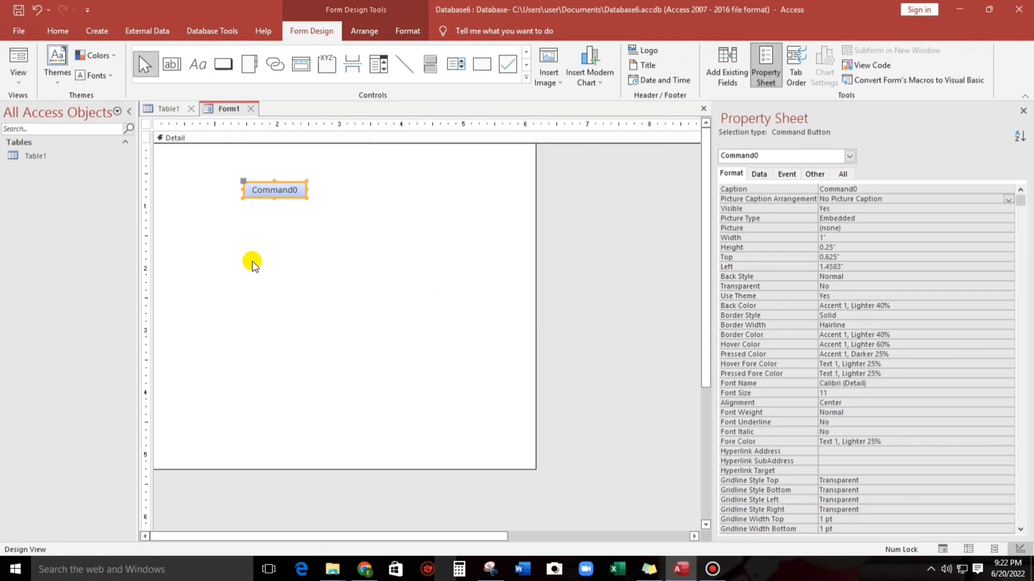
Duplicate the command button three times and enlarge all four buttons to about 1.21" wide and 0.38" high.
key(ctrl+d)
key(ctrl+d)
key(ctrl+d)
drag(276, 281, 290, 195)
drag(304, 259, 320, 268)
Space the four command buttons apart in a vertical column on the form.
click(353, 310)
mouse_move(286, 300)
mouse_down()
mouse_move(295, 205)
mouse_move(291, 305)
mouse_move(291, 277)
mouse_move(275, 286)
mouse_up()
click(296, 302)
click(289, 272)
click(293, 298)
click(274, 283)
click(295, 325)
Caption the four command buttons, from first to last, as Sales, Employee, Reports and Settings.
click(293, 195)
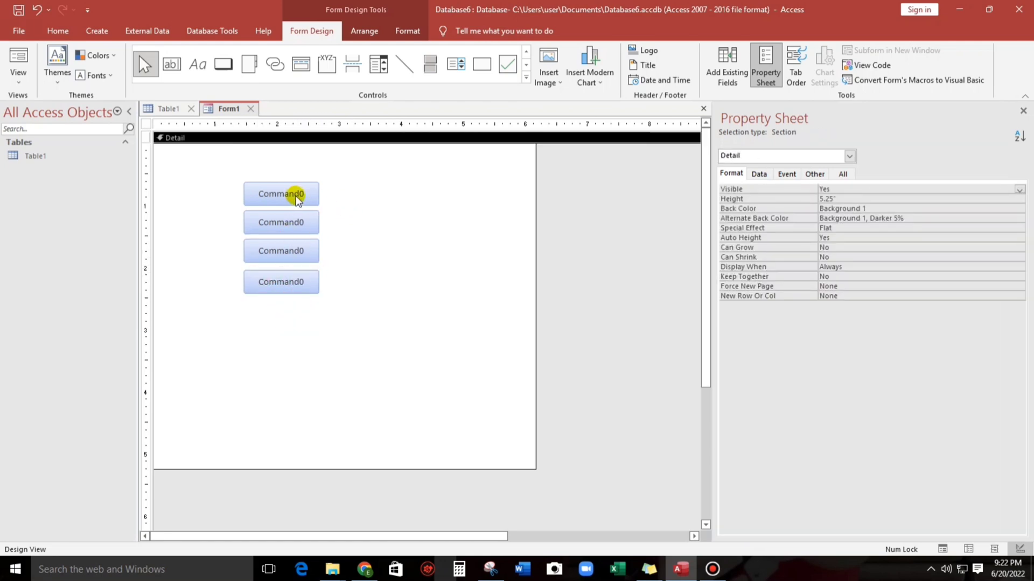
click(303, 196)
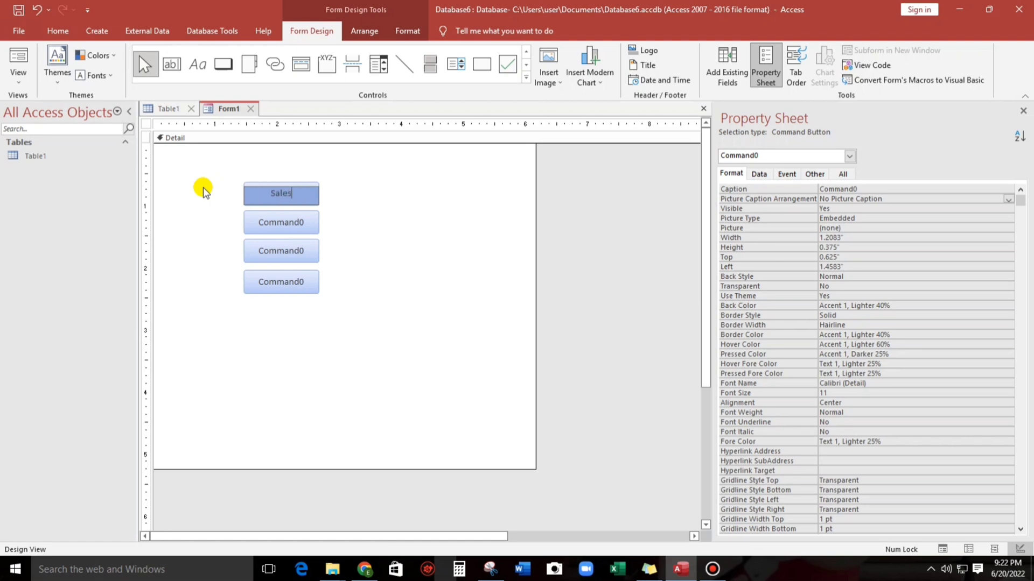
click(249, 221)
click(253, 222)
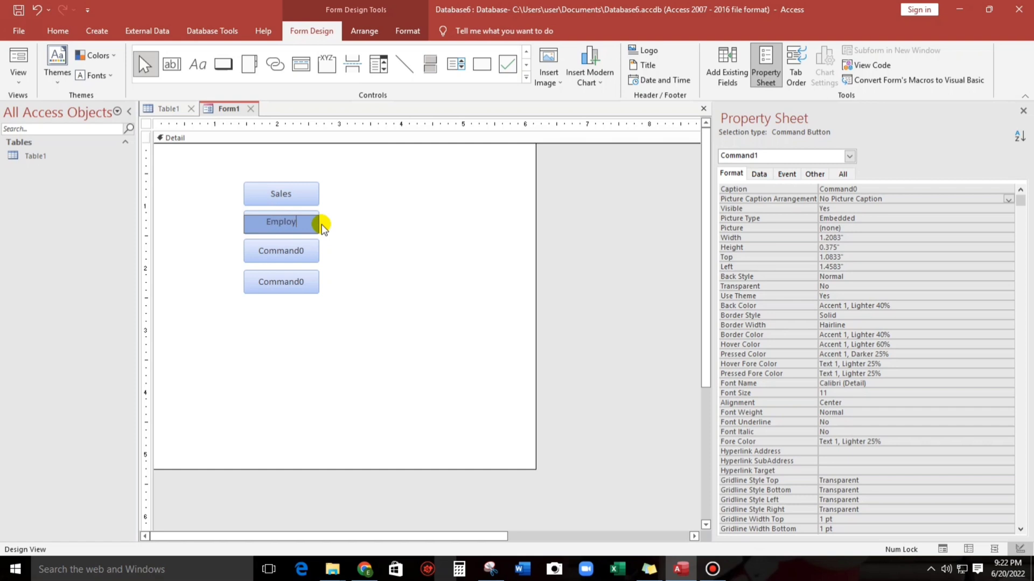
click(297, 257)
click(255, 251)
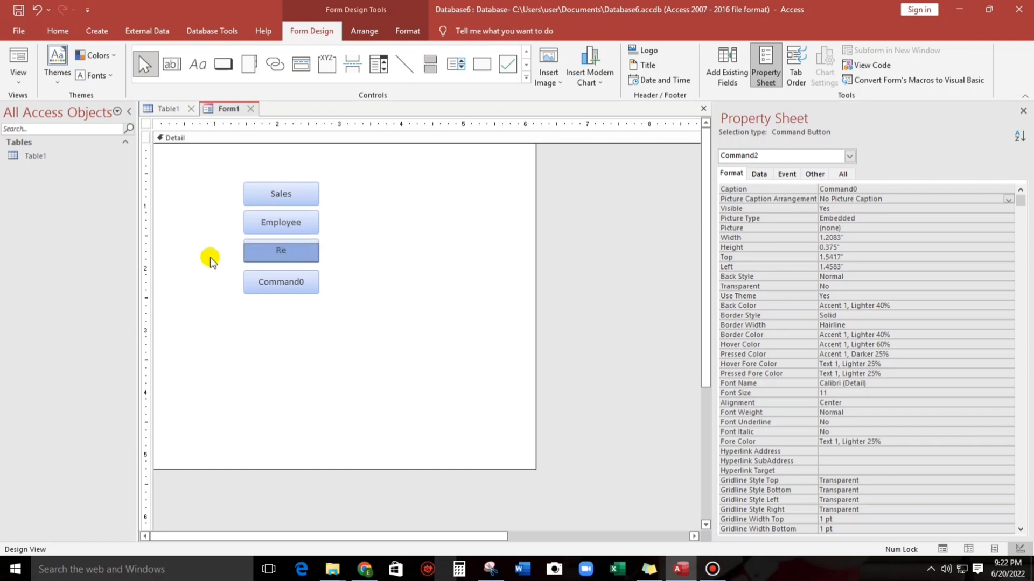
click(249, 282)
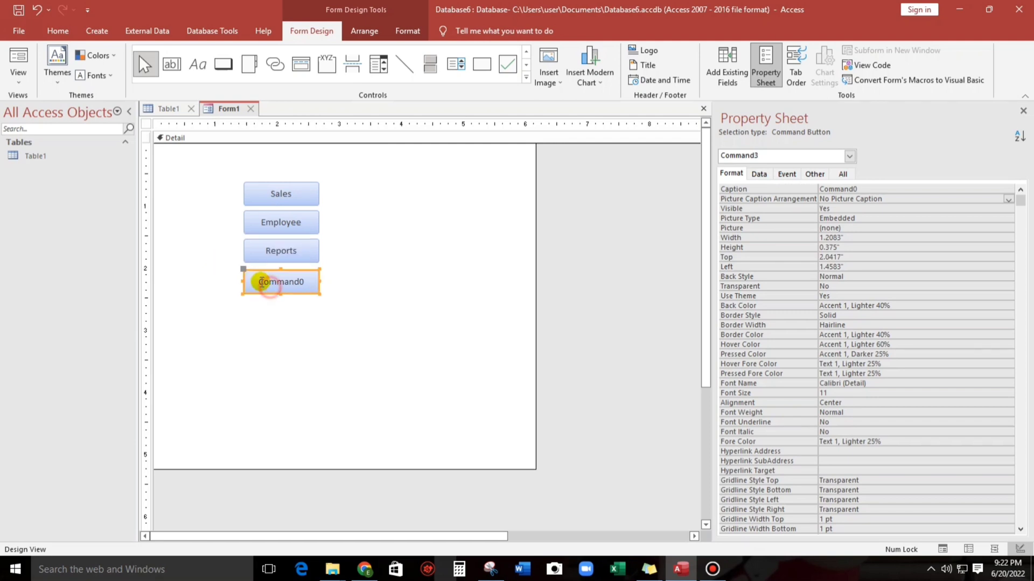
click(251, 281)
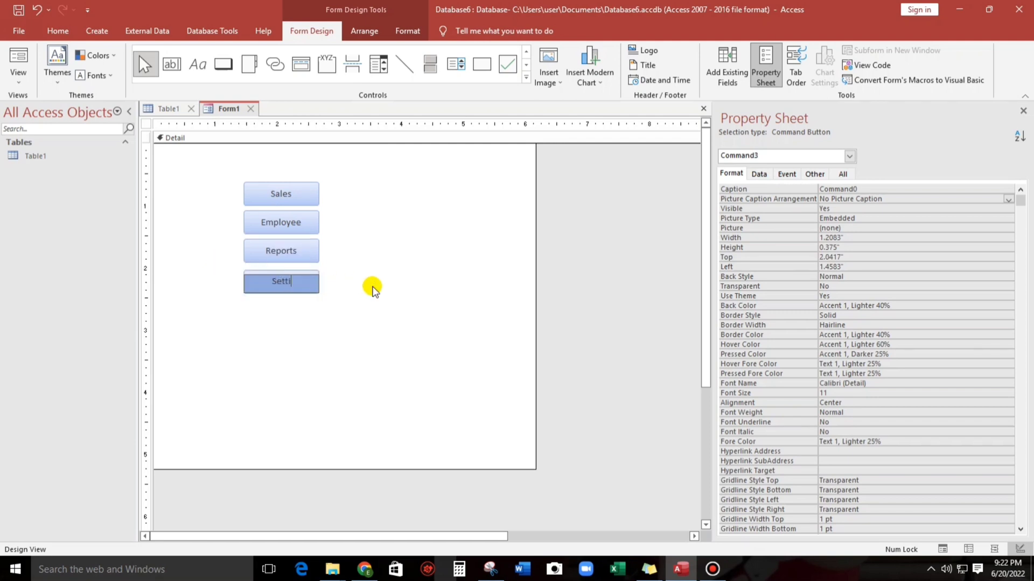
click(370, 314)
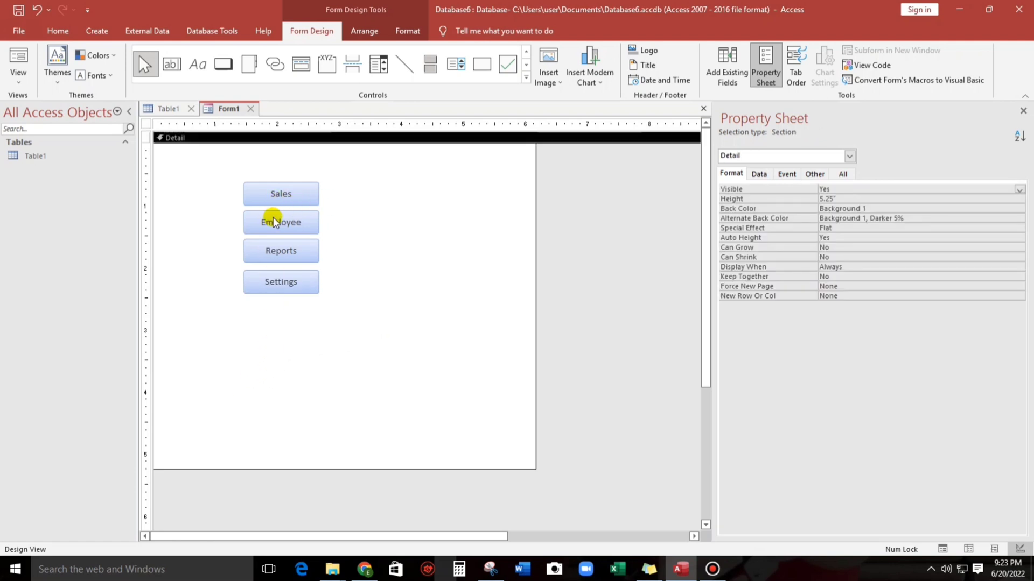
Set the Picture Caption Arrangement of all four command buttons to General.
drag(286, 314, 295, 192)
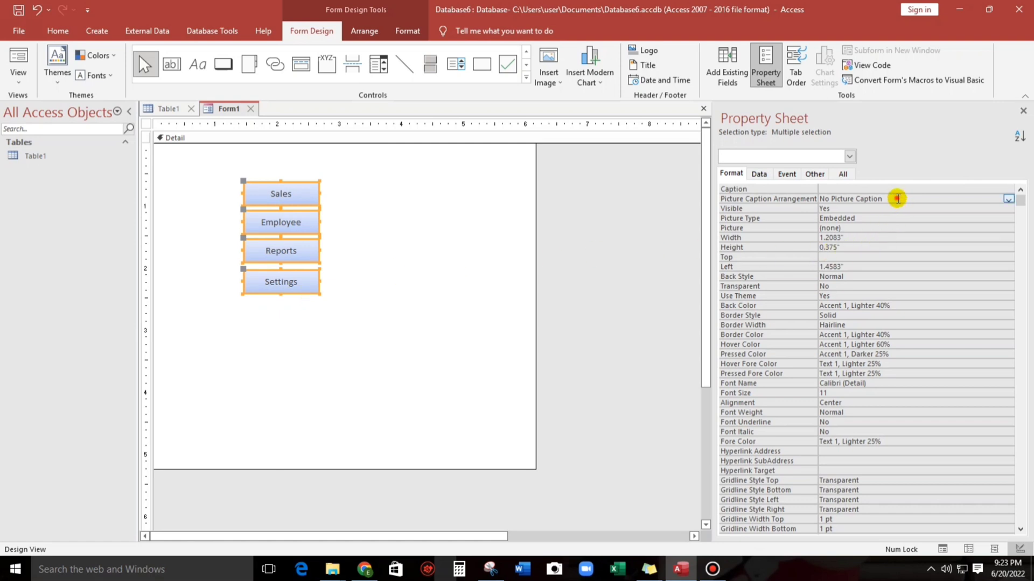
click(897, 198)
click(1008, 200)
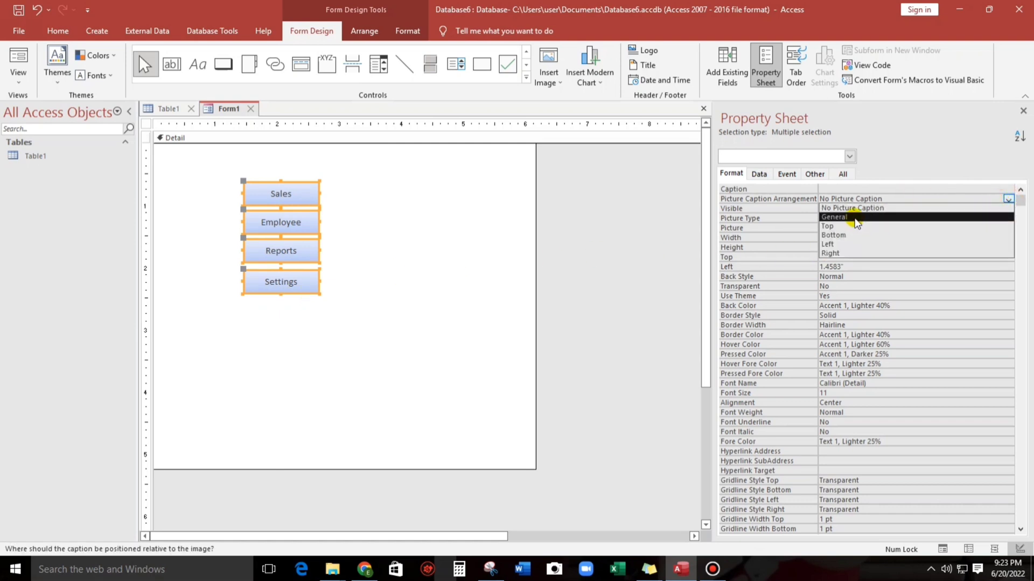
click(977, 210)
click(351, 332)
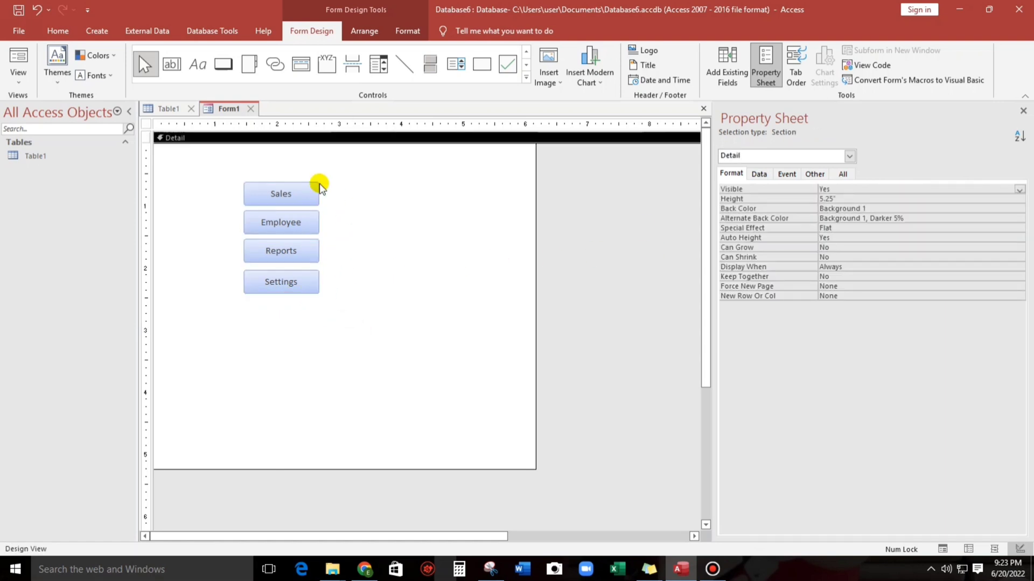
Open the Picture Builder for the Sales button and preview built-in pictures such as Append Query and Apply Filter.
click(297, 189)
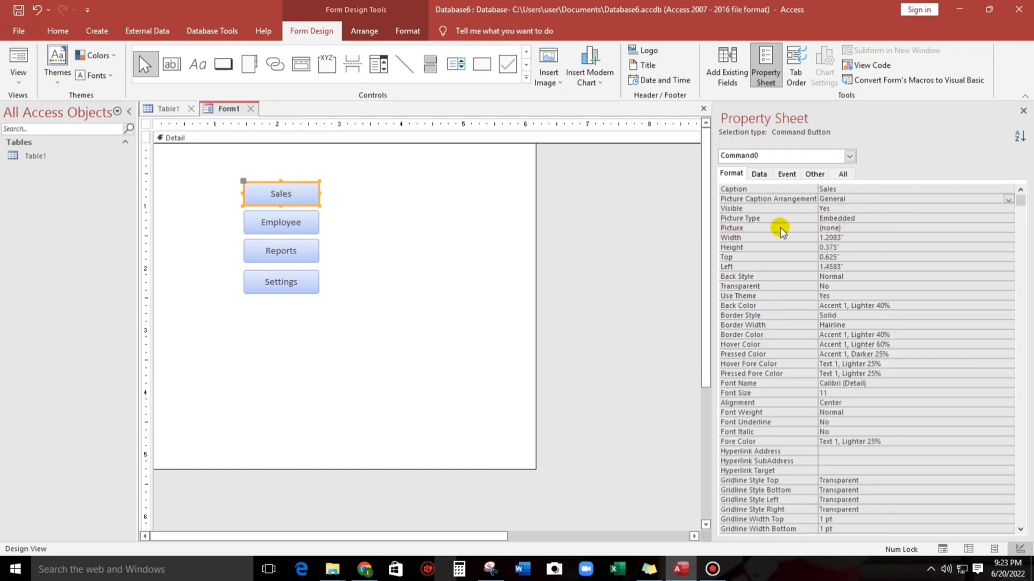
click(852, 228)
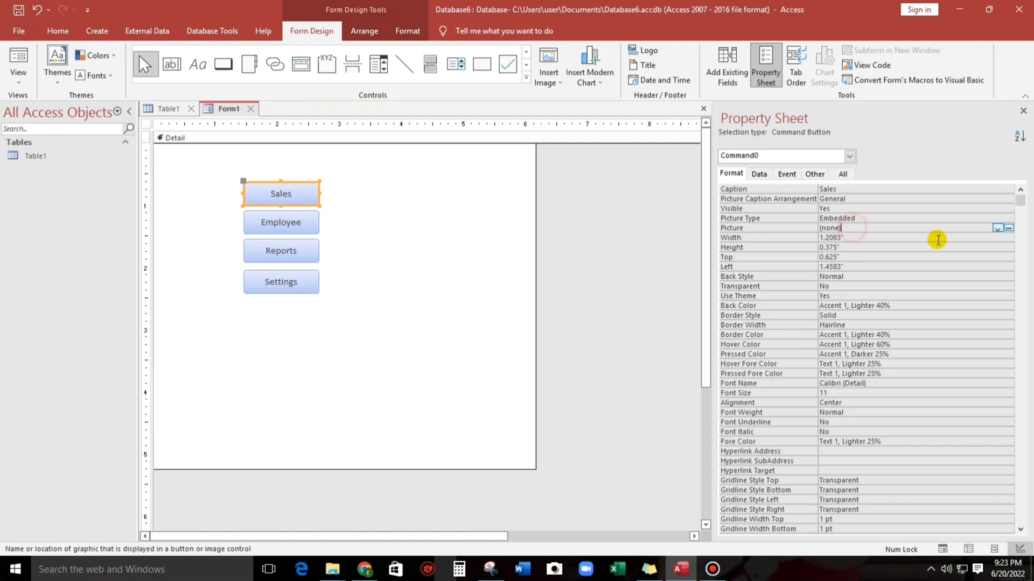
click(1009, 228)
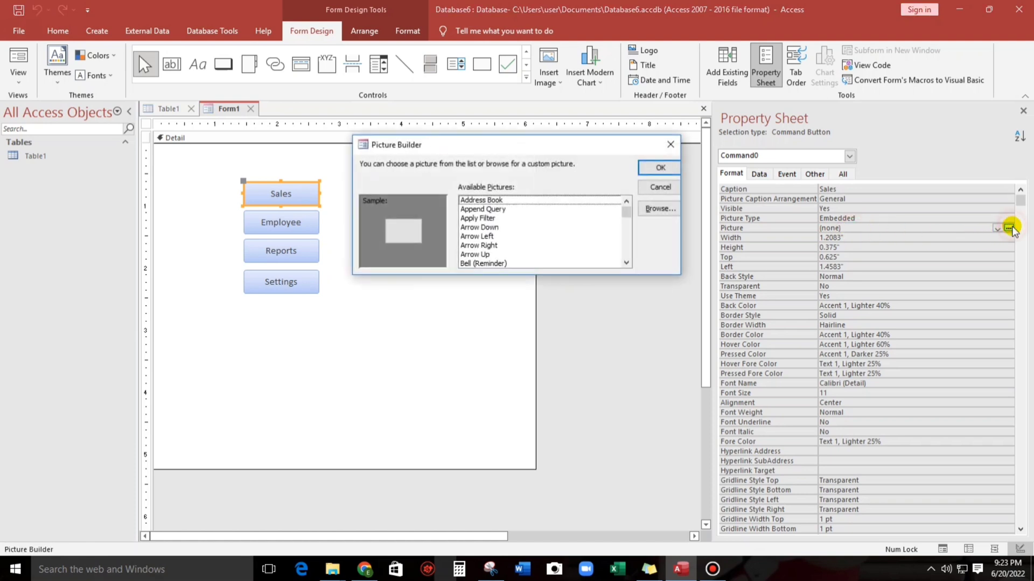
click(478, 218)
click(477, 208)
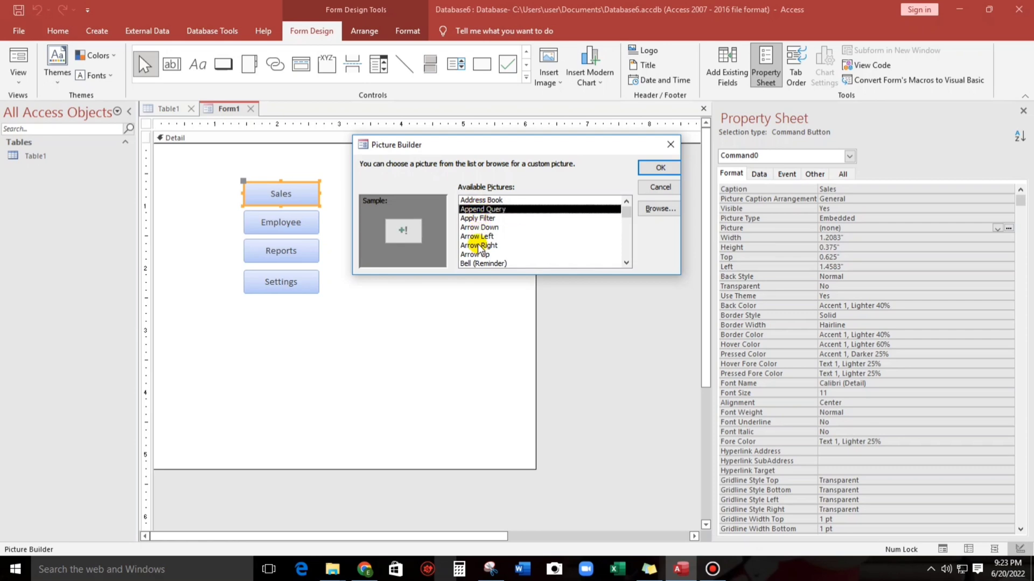
click(477, 236)
click(478, 218)
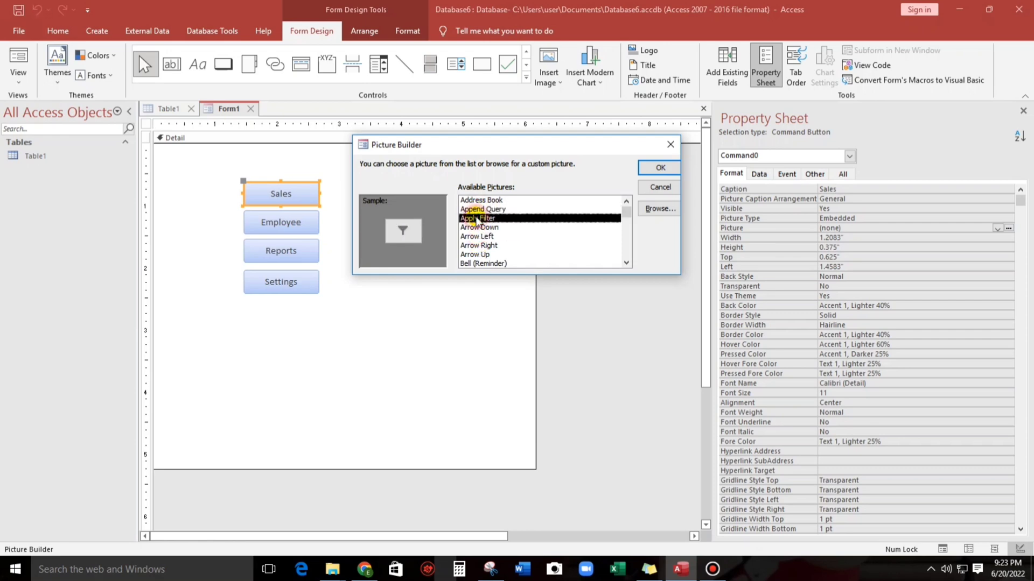
Browse for a custom picture in the Desktop folder Icon Pics\32X32 and filter the files to Icons (*.ico).
click(659, 209)
scroll(459, 252, up, 3)
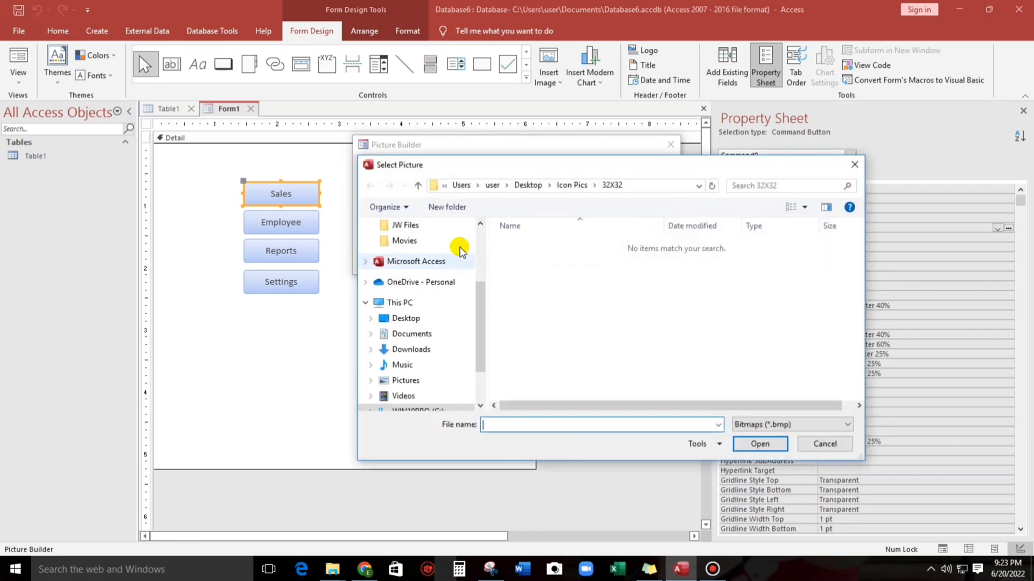
click(406, 247)
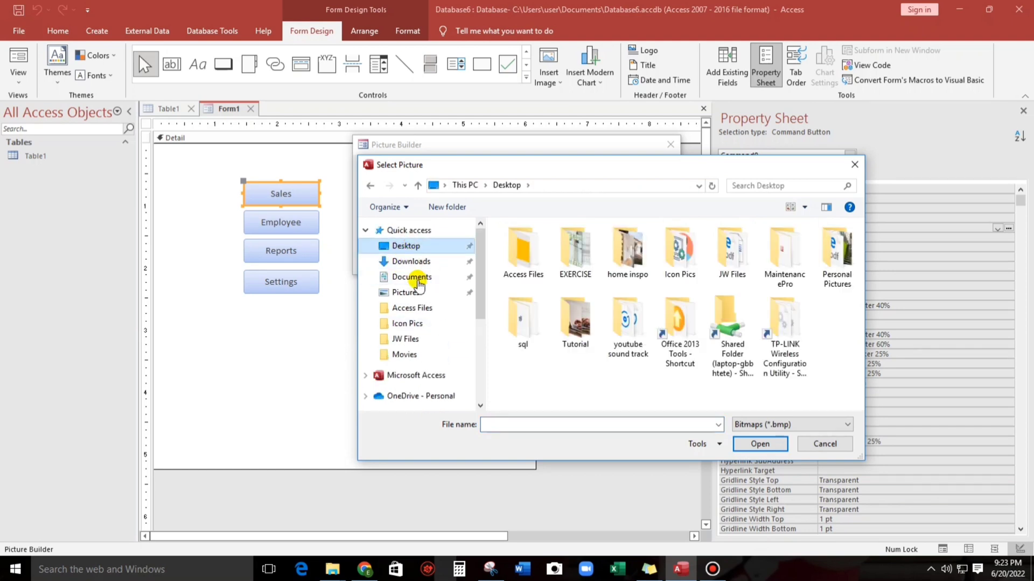
double_click(673, 261)
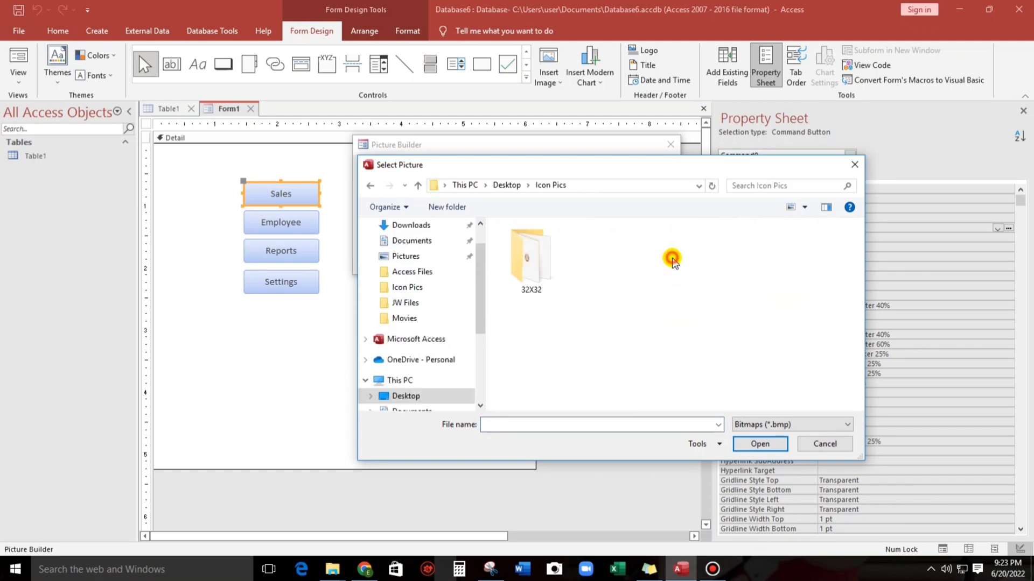
double_click(543, 264)
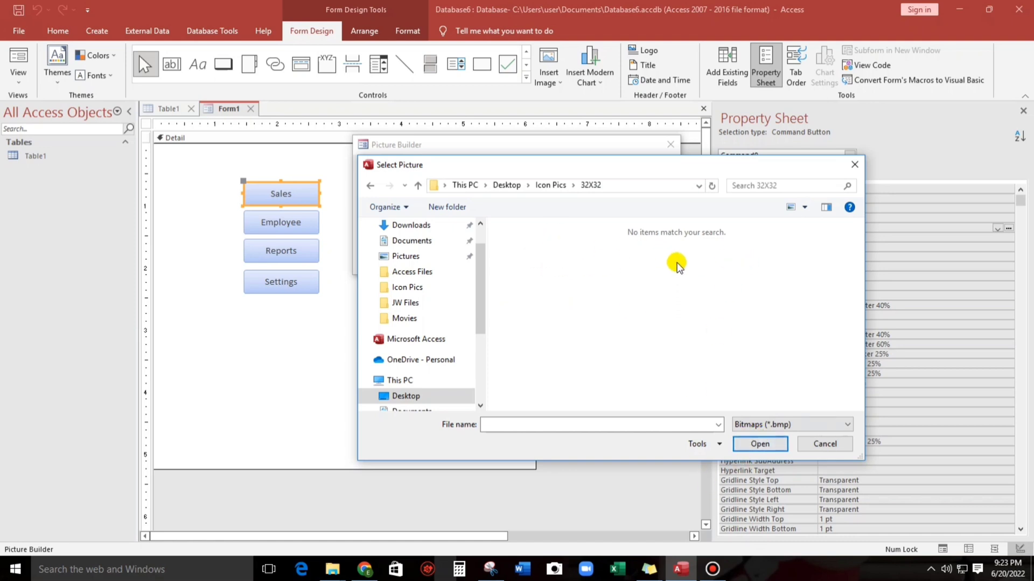
click(751, 426)
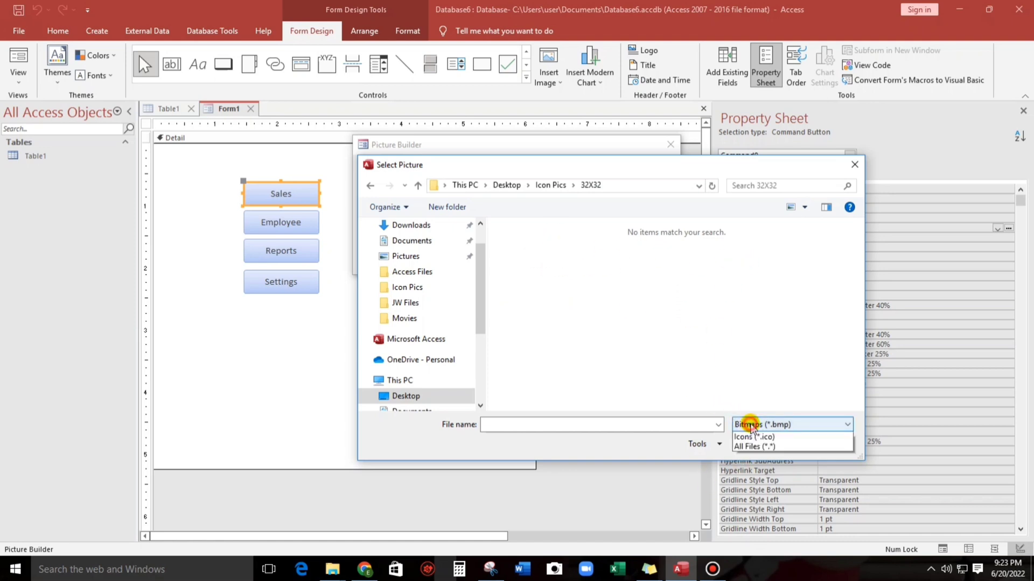
click(748, 447)
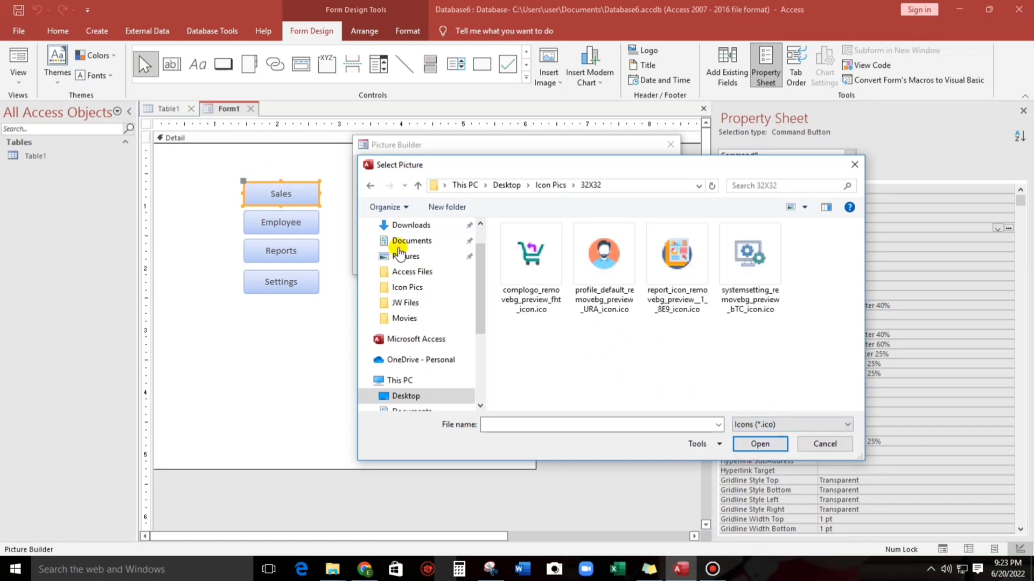
Apply the shopping cart icon complogo_removebg_preview_fht_icon.ico to the Sales button.
click(531, 272)
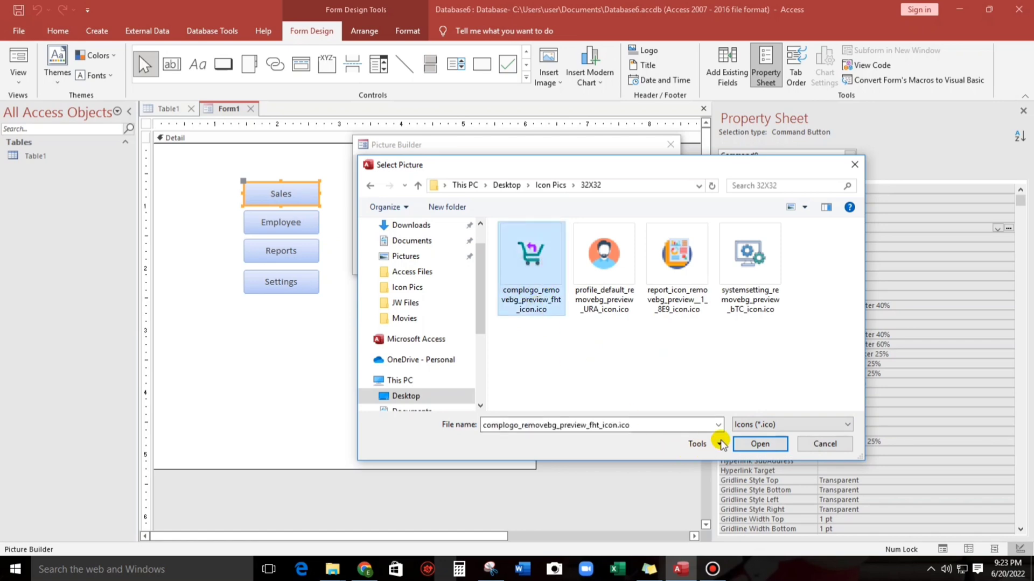
click(760, 444)
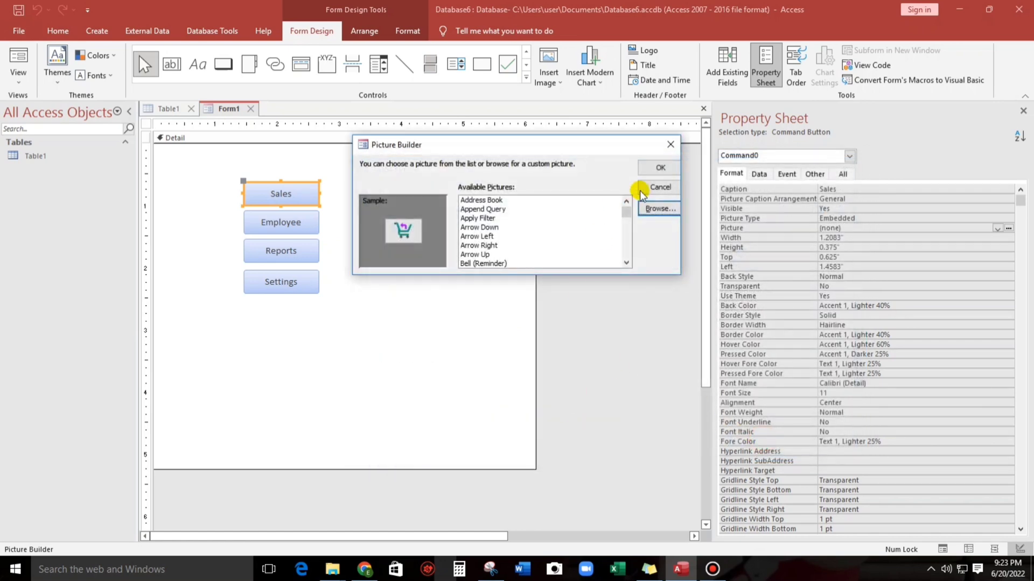
click(659, 169)
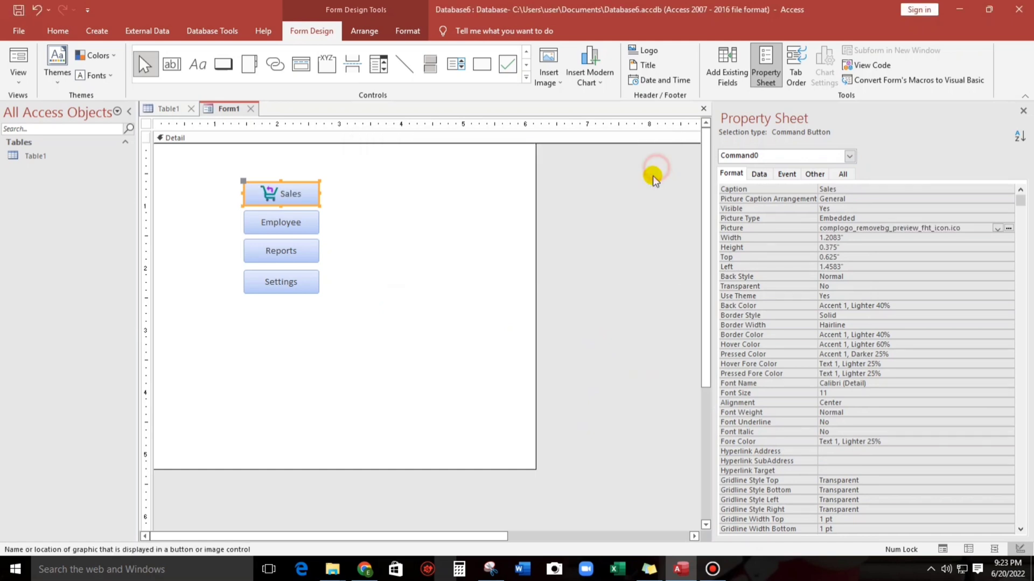
click(411, 284)
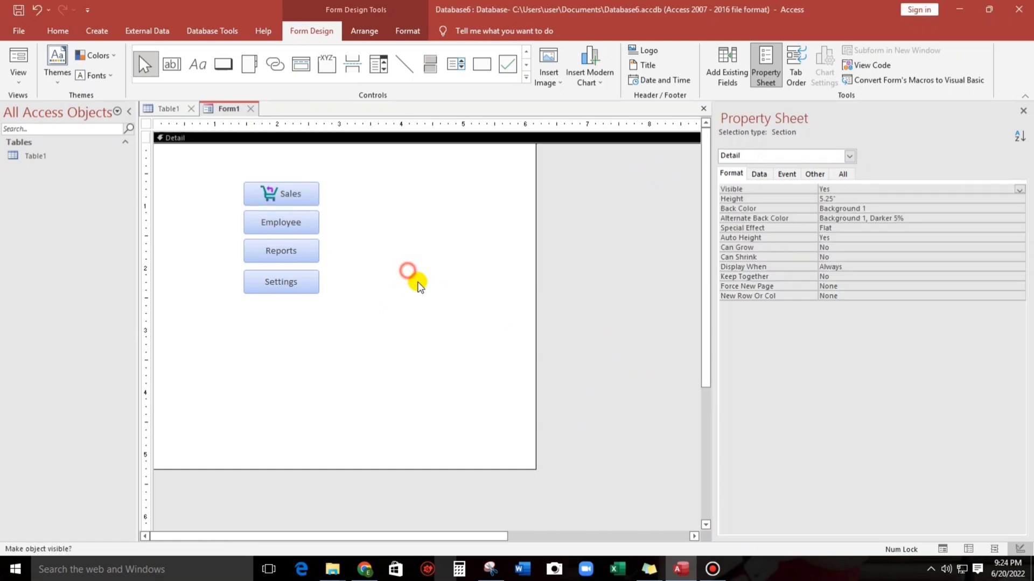
Apply the icon profile_default_removebg_preview_URA_icon.ico from the 32X32 folder to the Employee button, filtering files to Icons (*.ico).
click(298, 215)
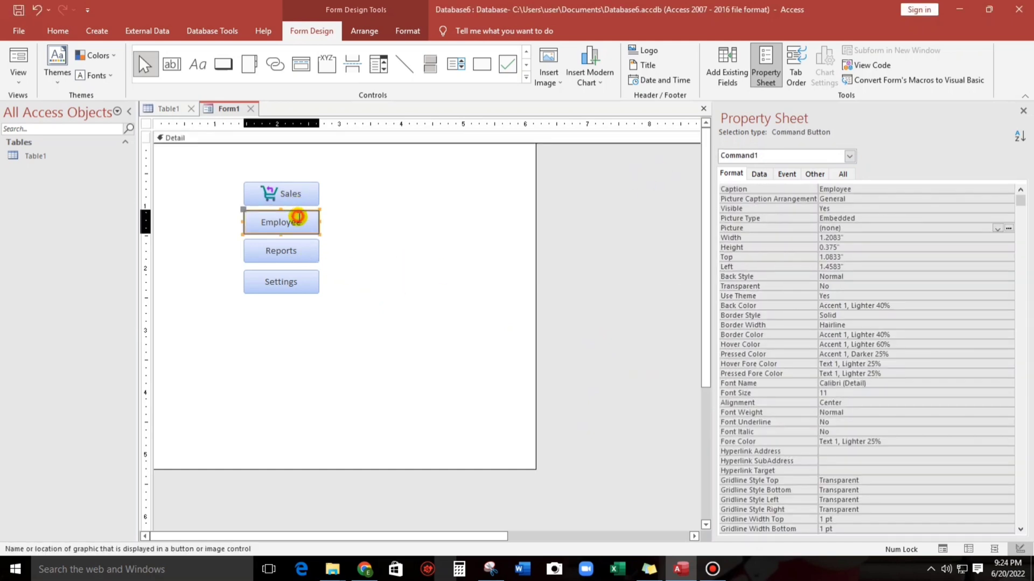
click(1009, 228)
click(654, 209)
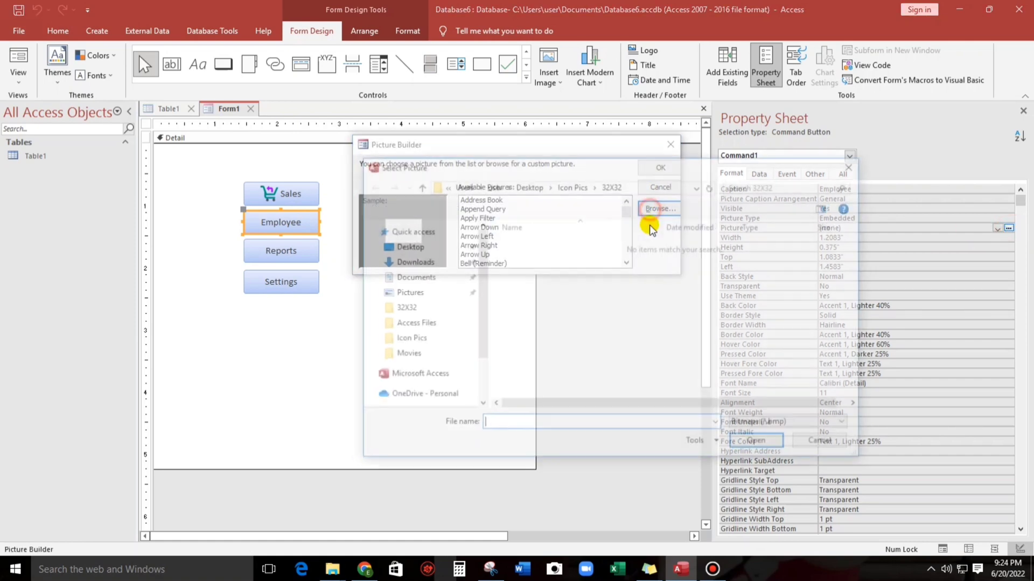
scroll(426, 242, up, 5)
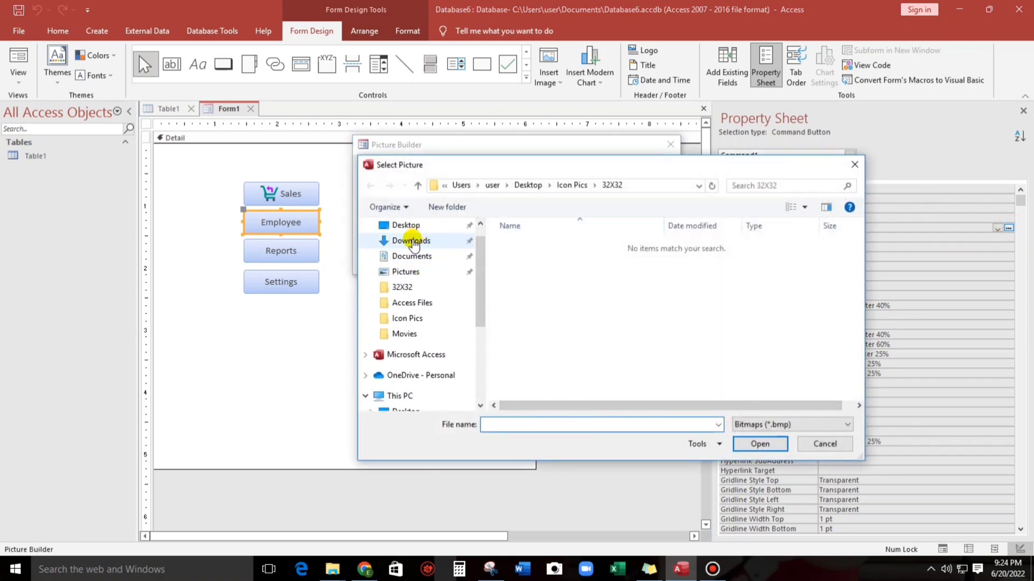
click(404, 287)
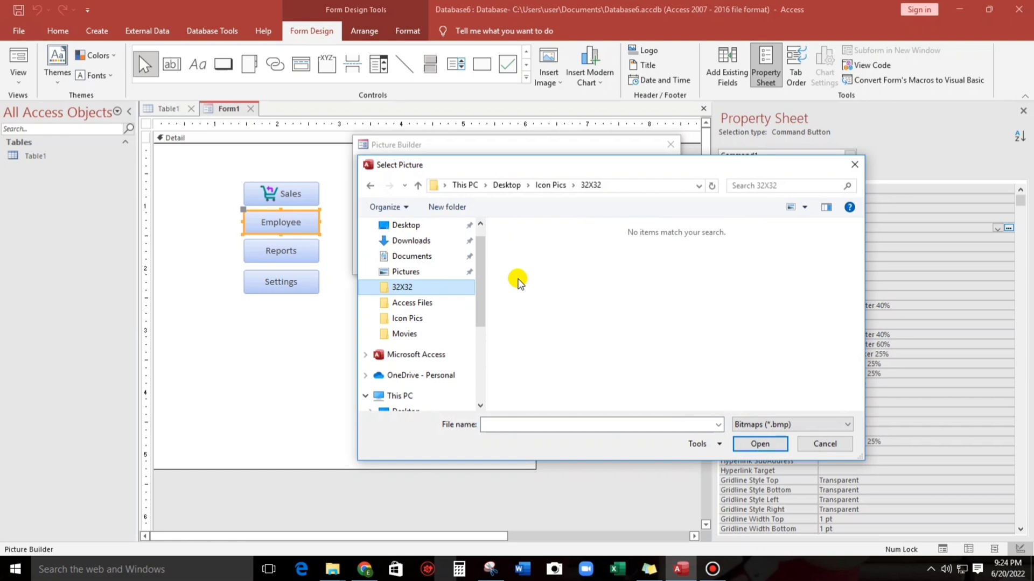
click(742, 427)
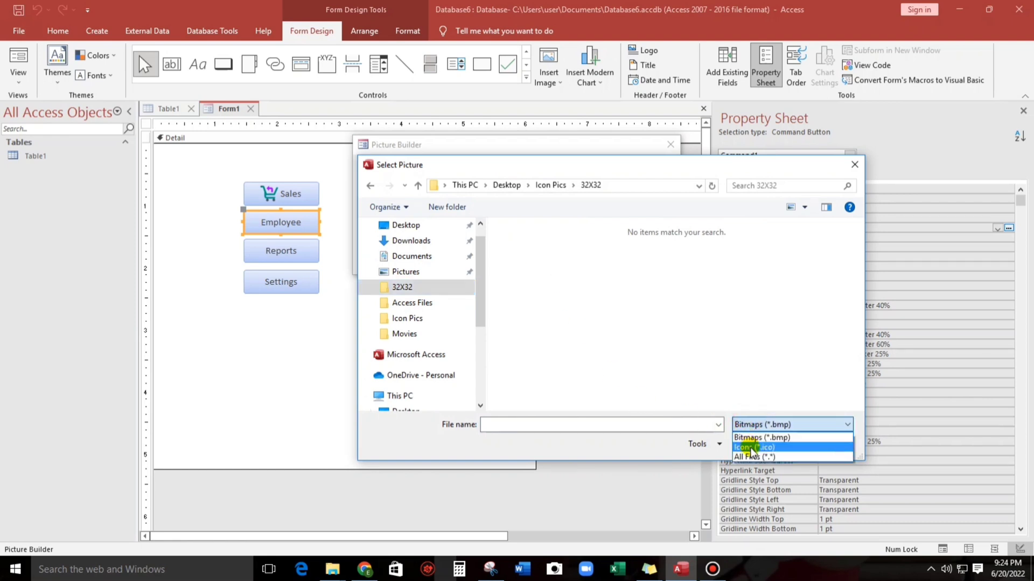
click(751, 447)
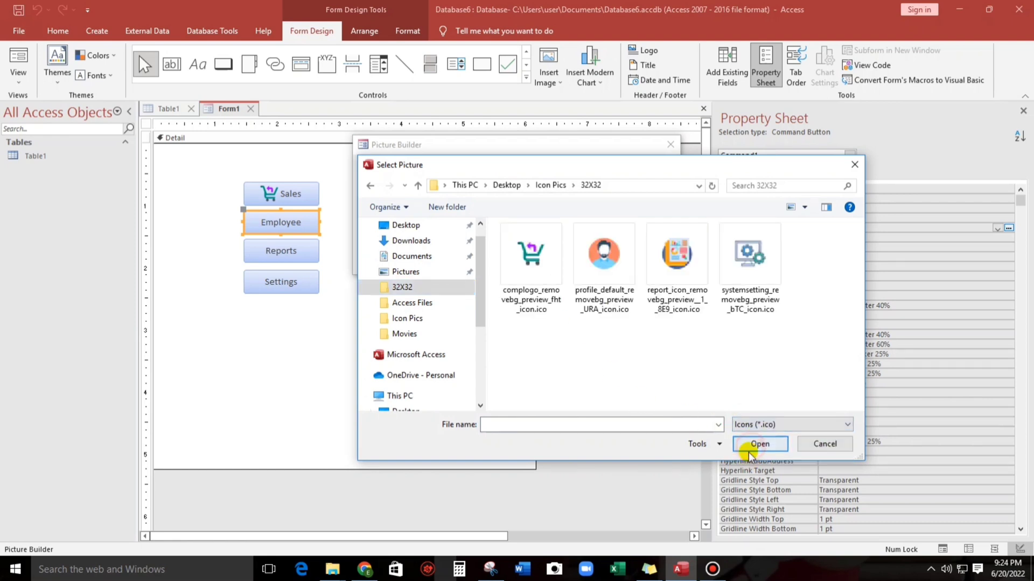
click(603, 259)
click(760, 443)
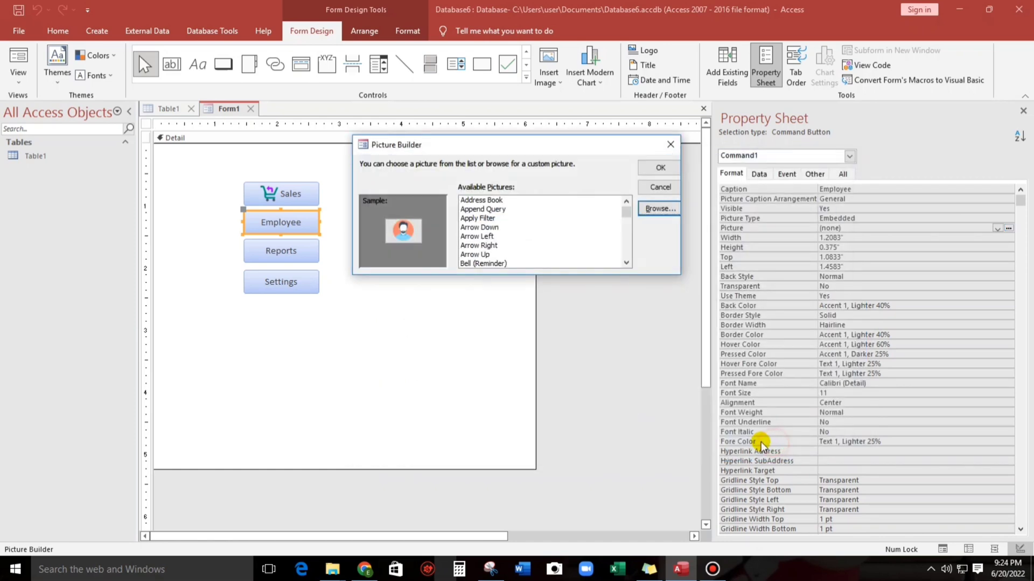
click(648, 169)
Apply the icon report_icon_removebg_preview__1__8E9_icon.ico from the 32X32 folder to the Reports button.
click(304, 249)
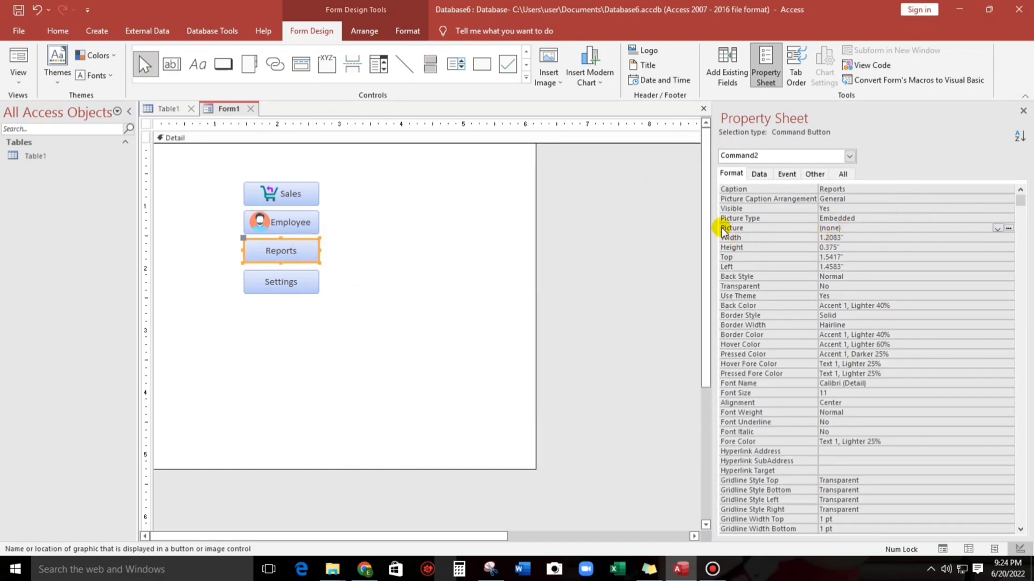
click(1008, 228)
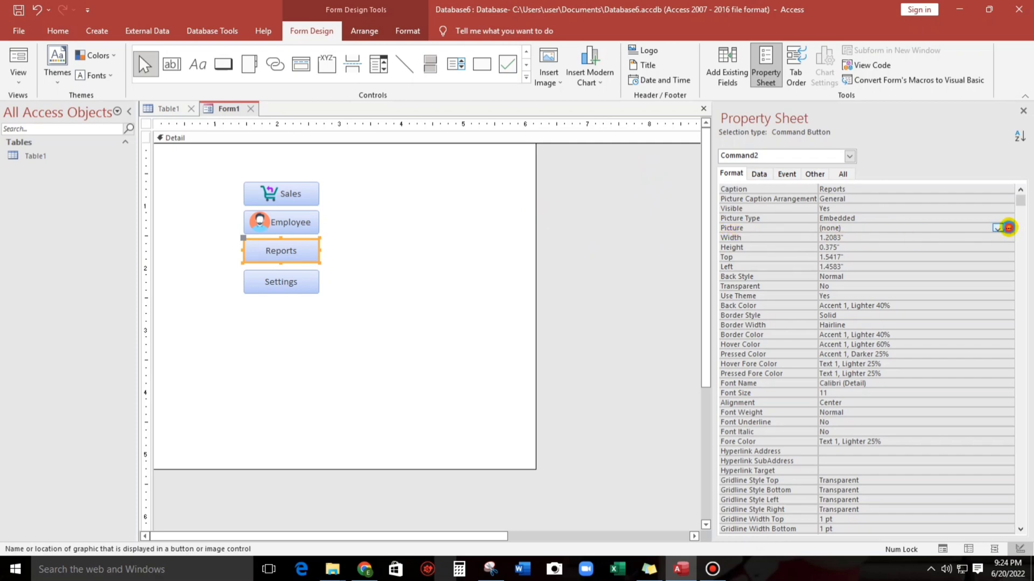
click(661, 209)
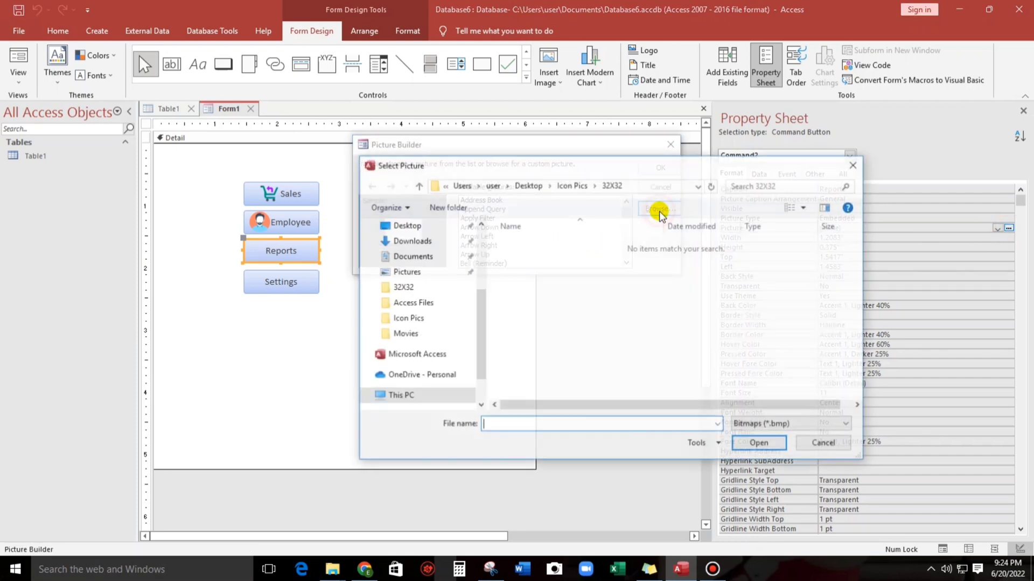
scroll(401, 280, up, 2)
click(400, 275)
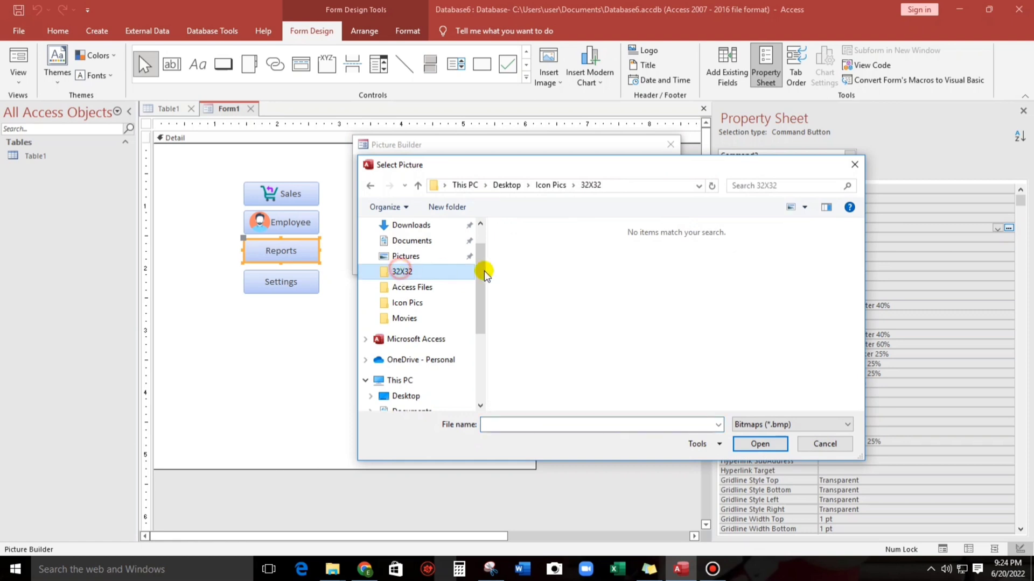
click(746, 425)
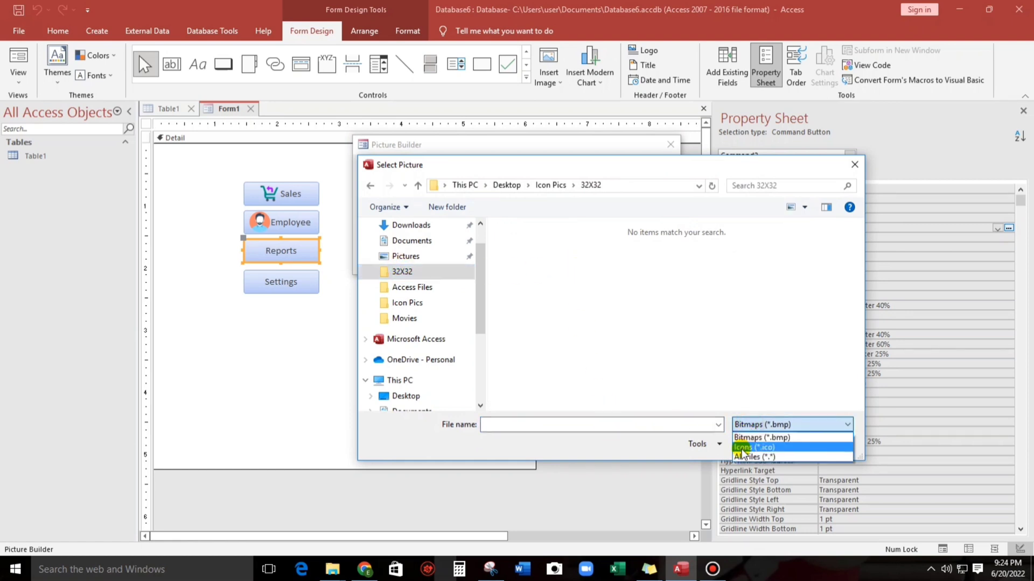
click(738, 443)
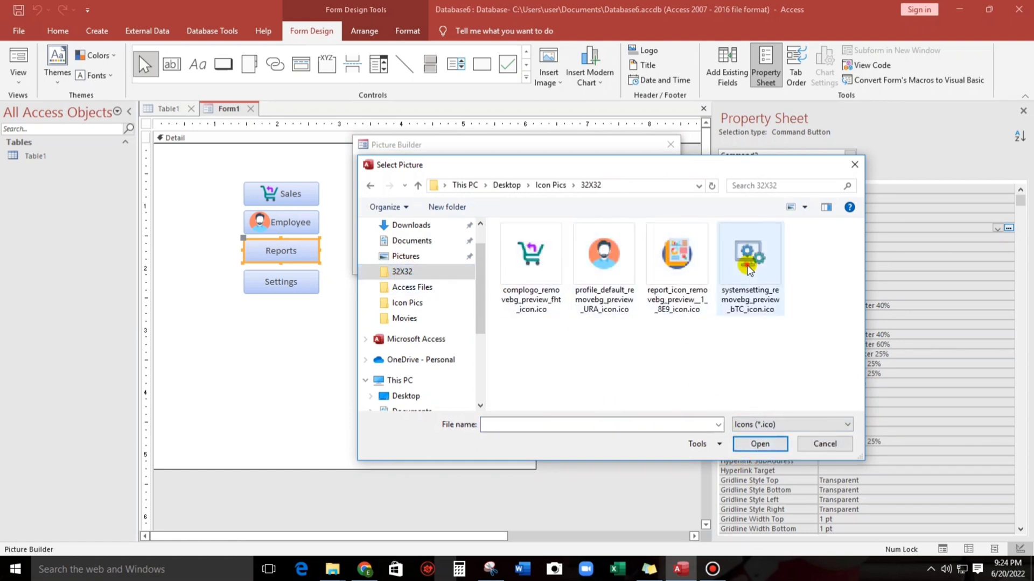
click(747, 266)
click(653, 262)
click(760, 443)
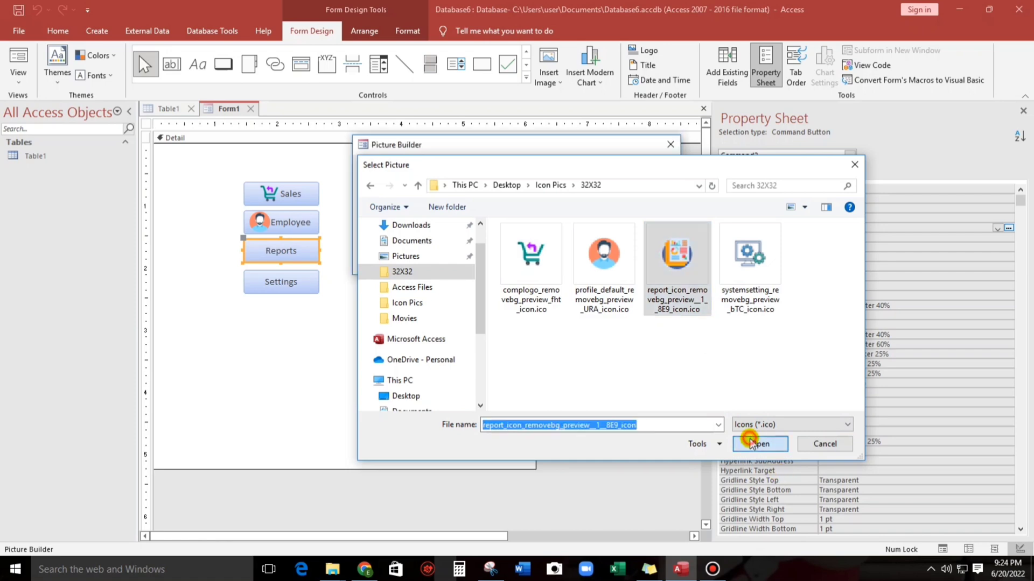
click(652, 168)
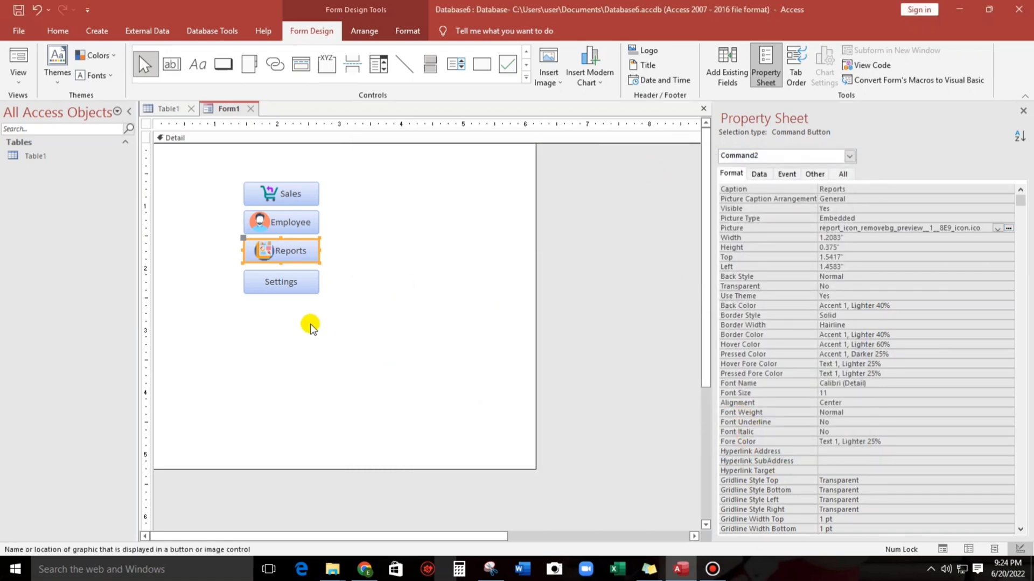
Apply the icon systemsetting_removebg_preview_bTC_icon.ico from the 32X32 folder to the Settings button.
click(306, 289)
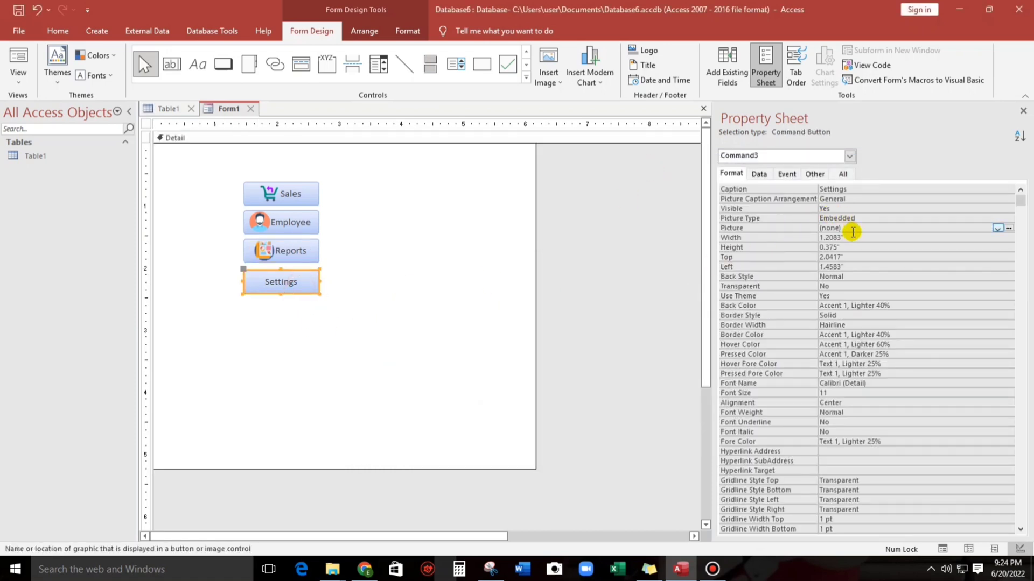
click(1009, 229)
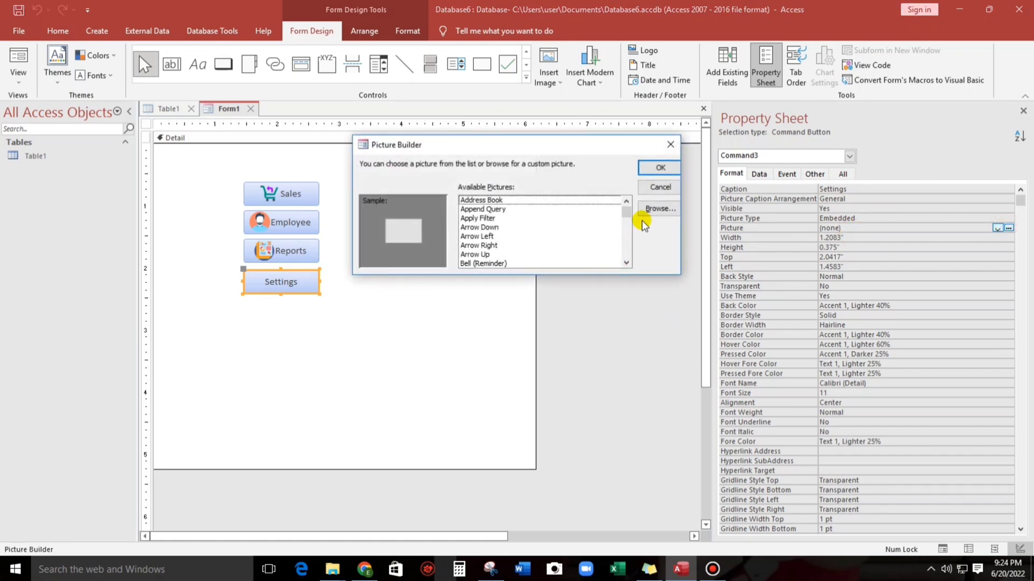
click(658, 209)
scroll(441, 258, up, 3)
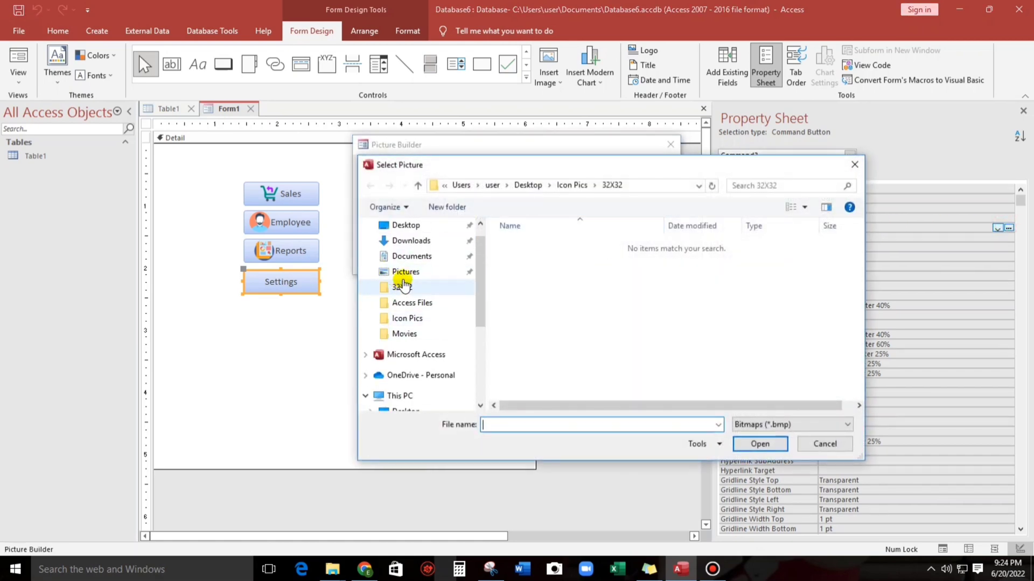
click(403, 288)
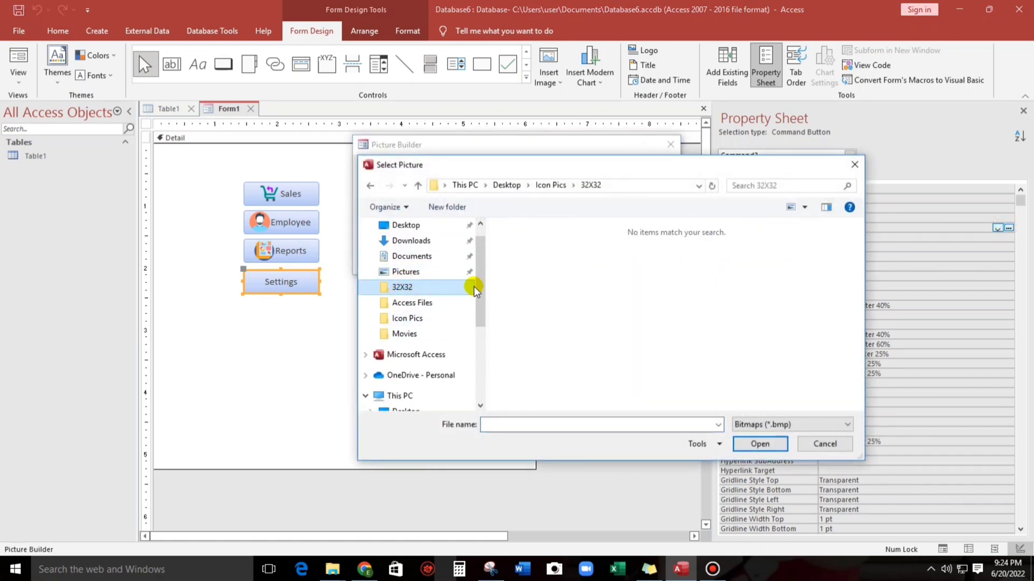
click(737, 425)
click(754, 454)
click(761, 281)
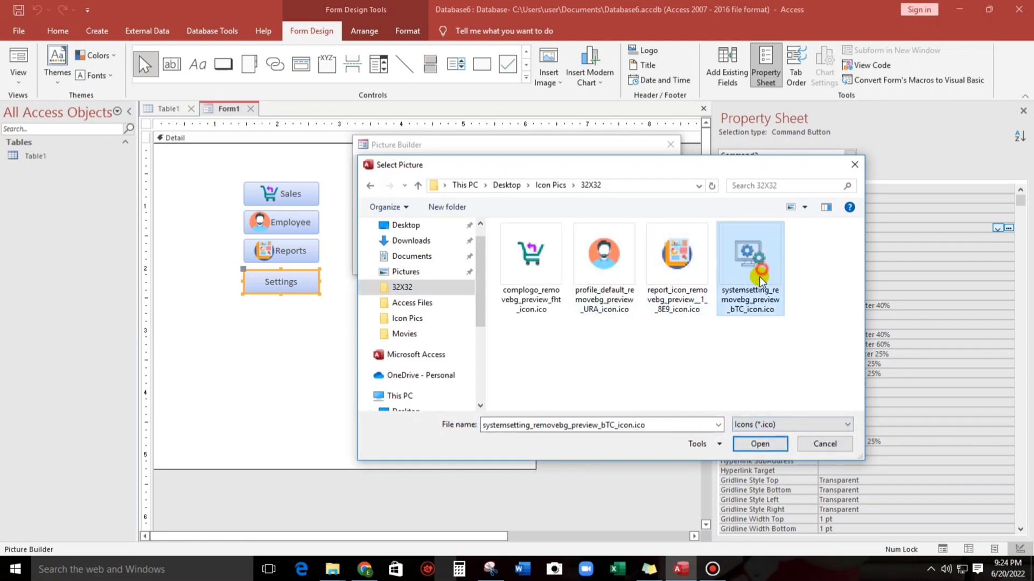
click(760, 444)
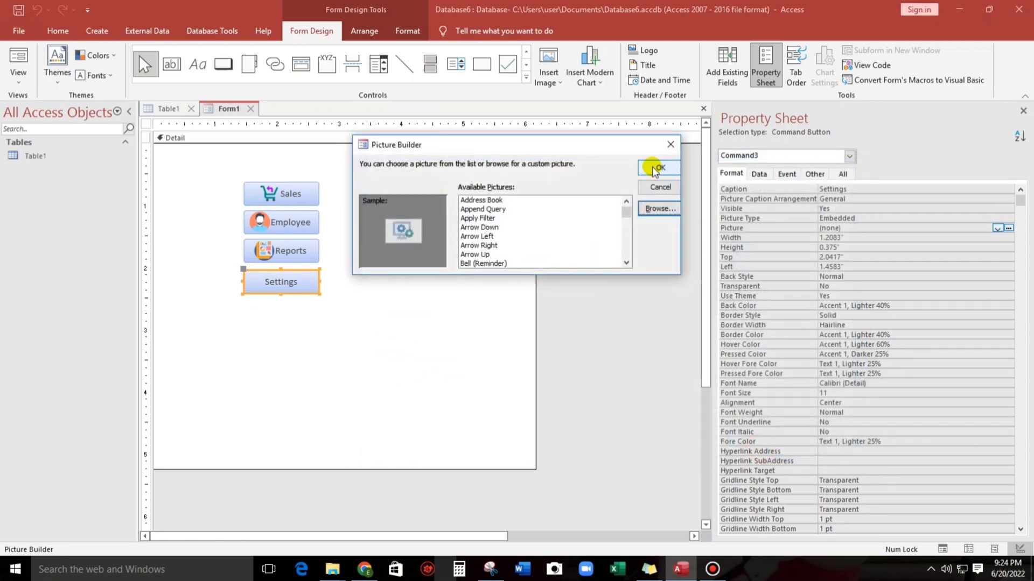
click(655, 170)
Enlarge all four command buttons together to about 1.29" wide and 0.42" high.
click(341, 363)
drag(272, 337, 301, 199)
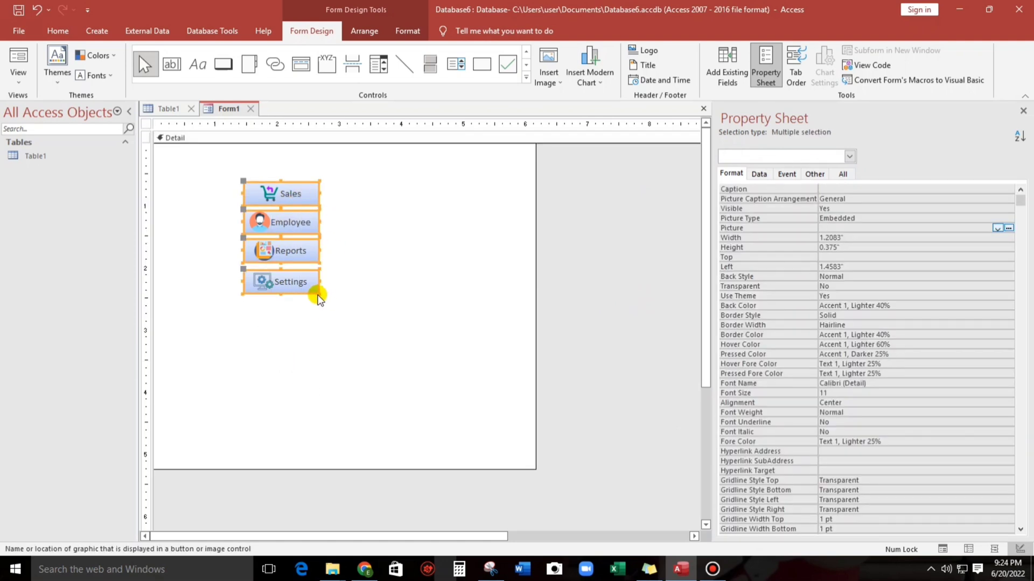
drag(317, 298, 297, 232)
click(375, 303)
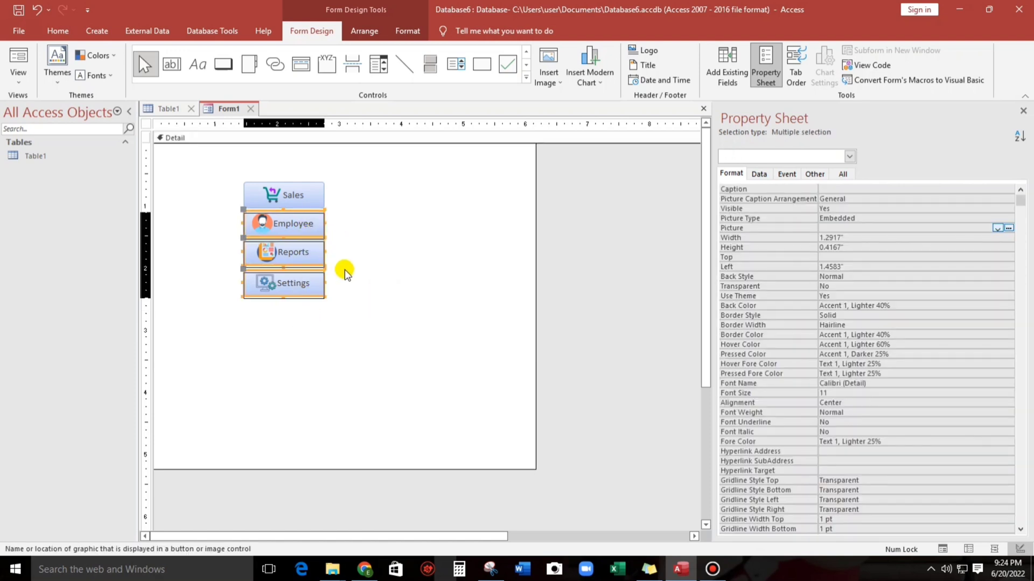
Arrange the buttons in a two-by-two grid, with Reports beside Sales and Settings beside Employee.
click(330, 311)
drag(258, 316, 312, 231)
drag(295, 323, 302, 270)
click(295, 331)
click(388, 318)
drag(283, 336, 319, 253)
drag(318, 253, 380, 203)
click(393, 296)
drag(270, 260, 359, 222)
click(345, 297)
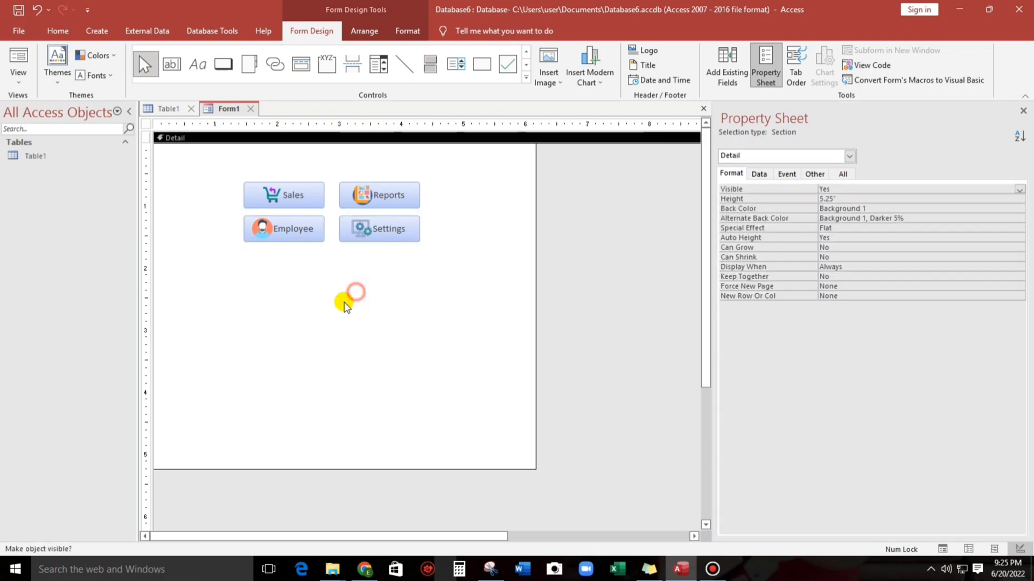
click(318, 315)
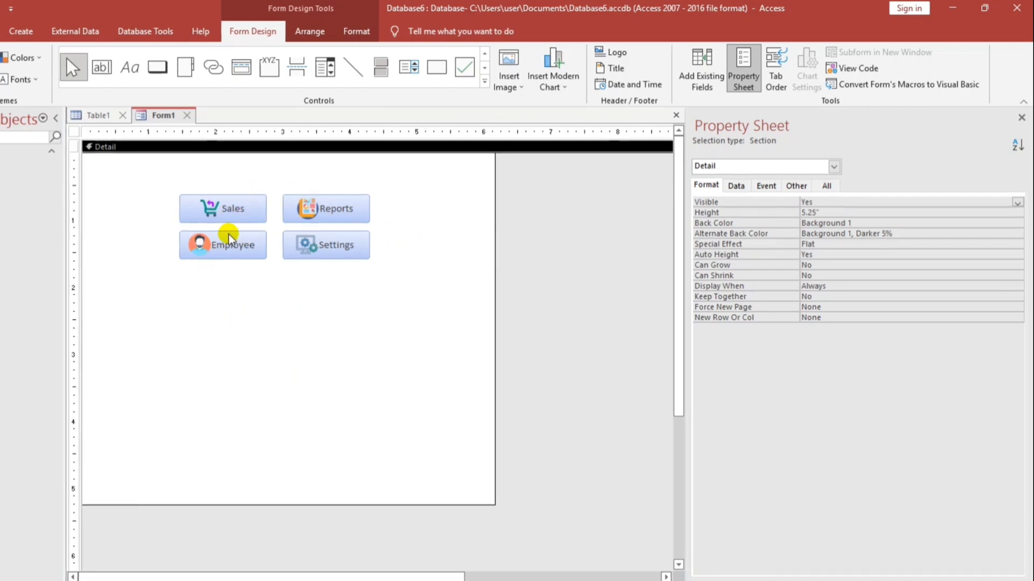
Set the Alignment property of all four command buttons to Left.
drag(213, 288, 296, 230)
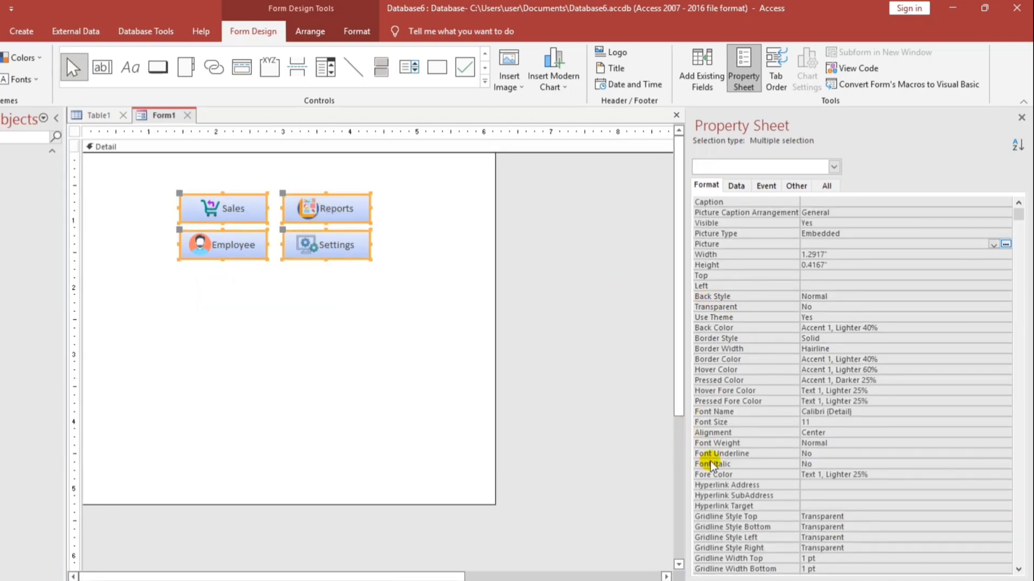
click(707, 434)
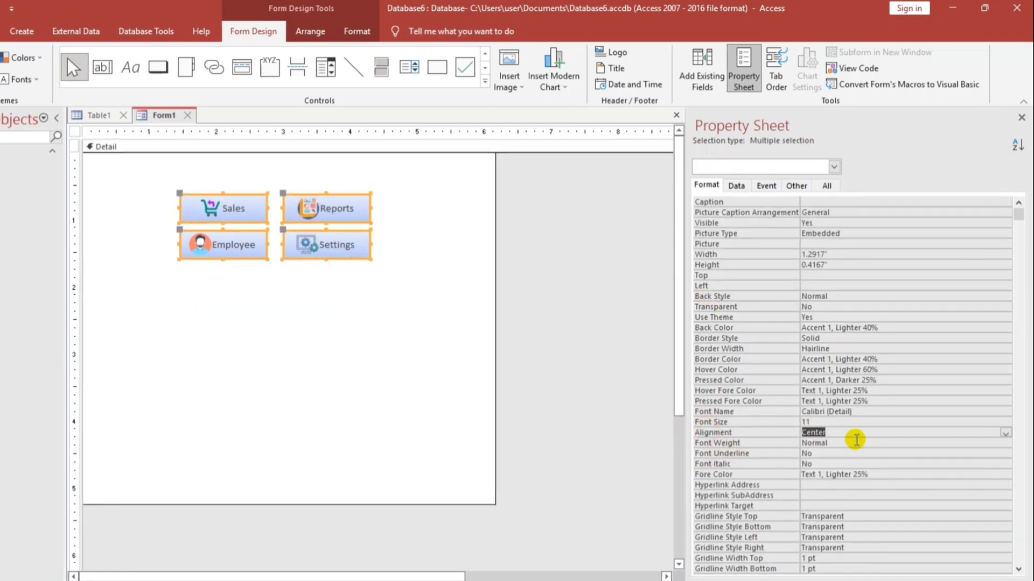
click(1006, 432)
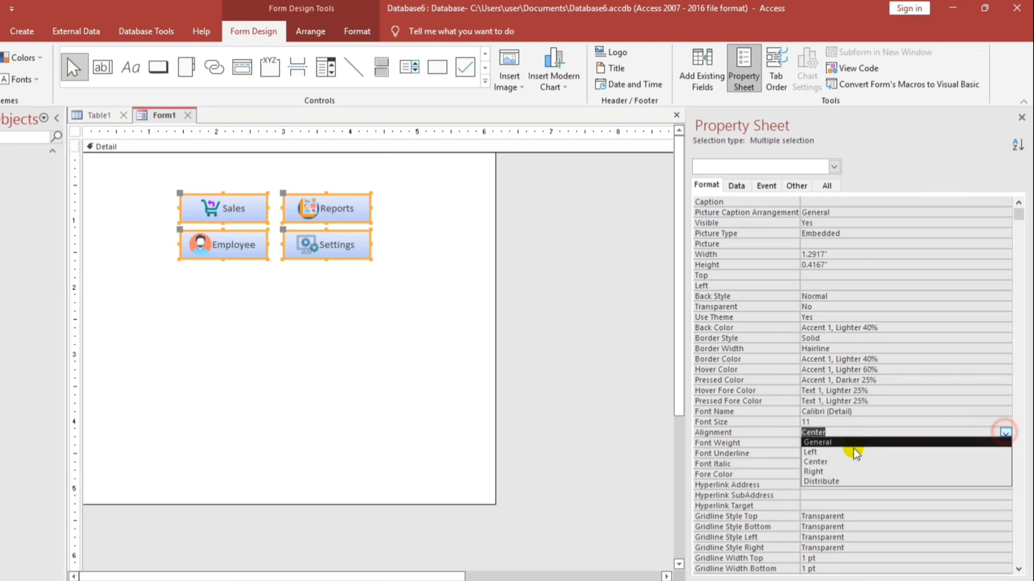
click(809, 453)
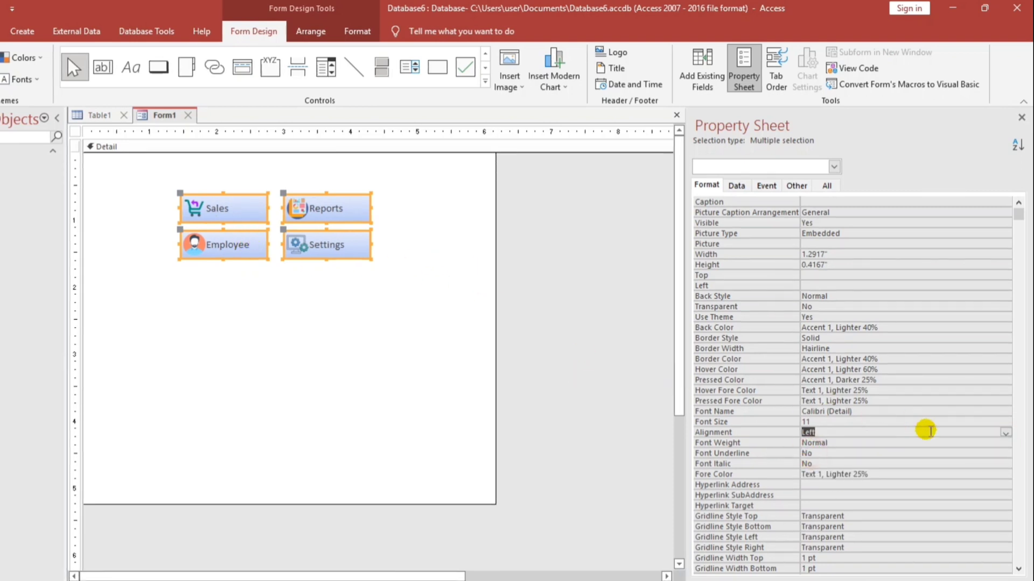
Try the Center and Right options of the Alignment property on all four command buttons.
click(1005, 433)
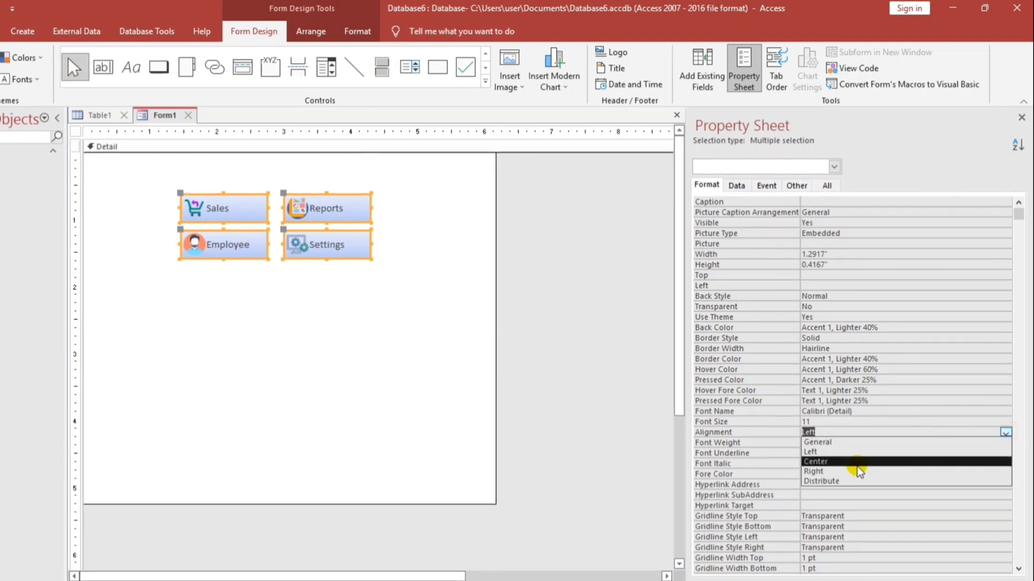
click(853, 462)
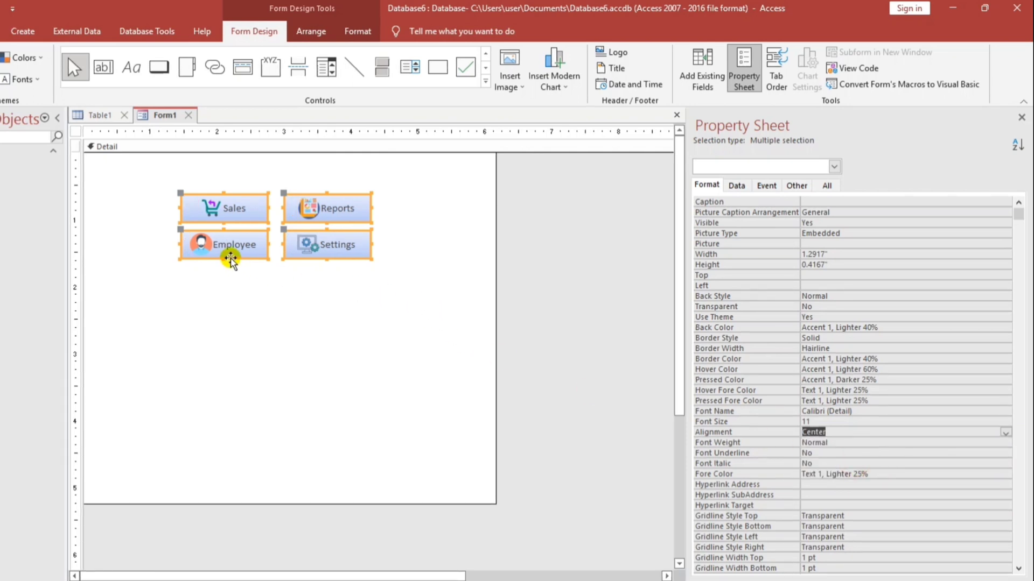
click(1004, 433)
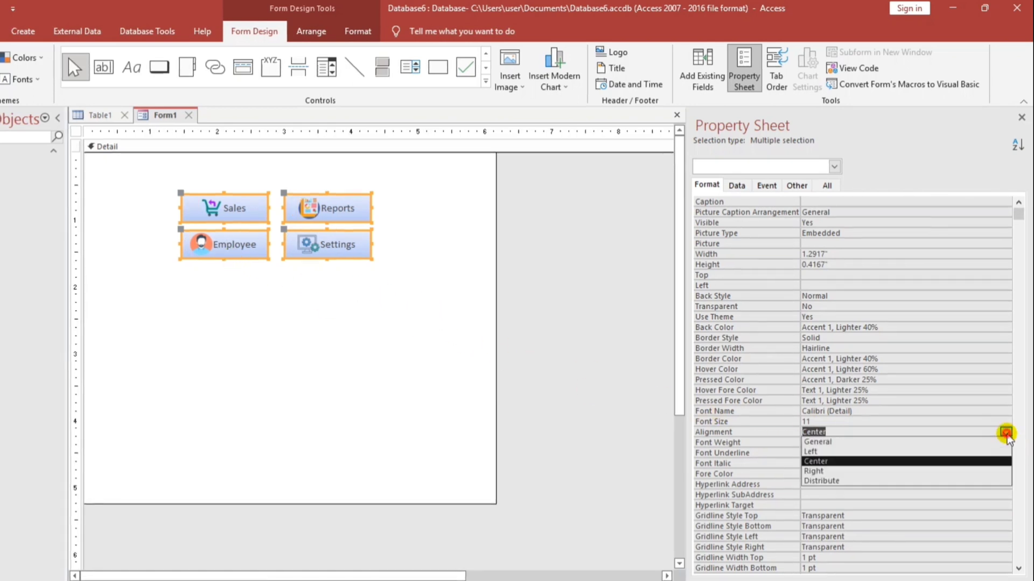
click(855, 472)
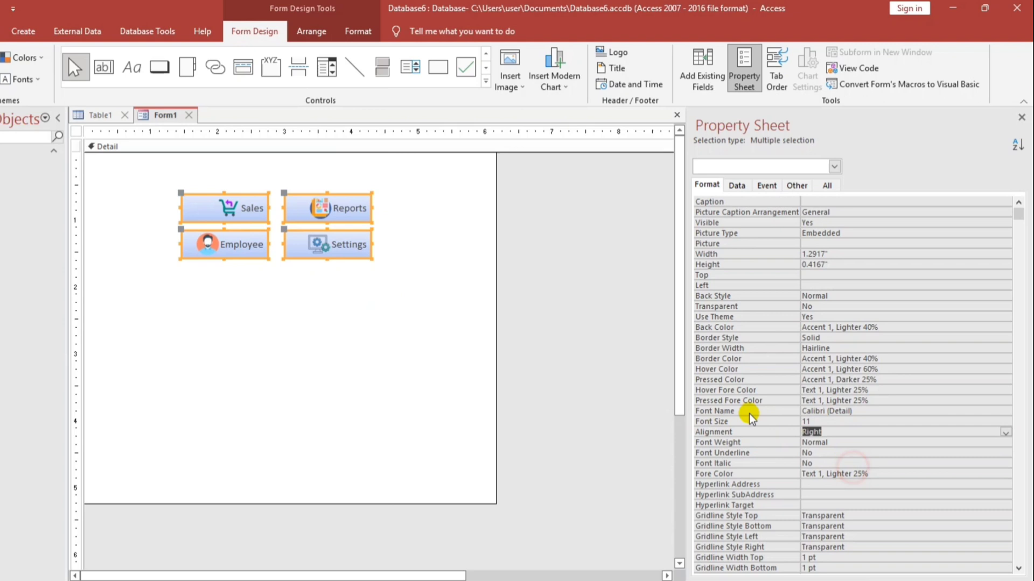
Reselect all four command buttons, set their Alignment property to Center and clear the selection.
click(254, 323)
drag(208, 300, 326, 228)
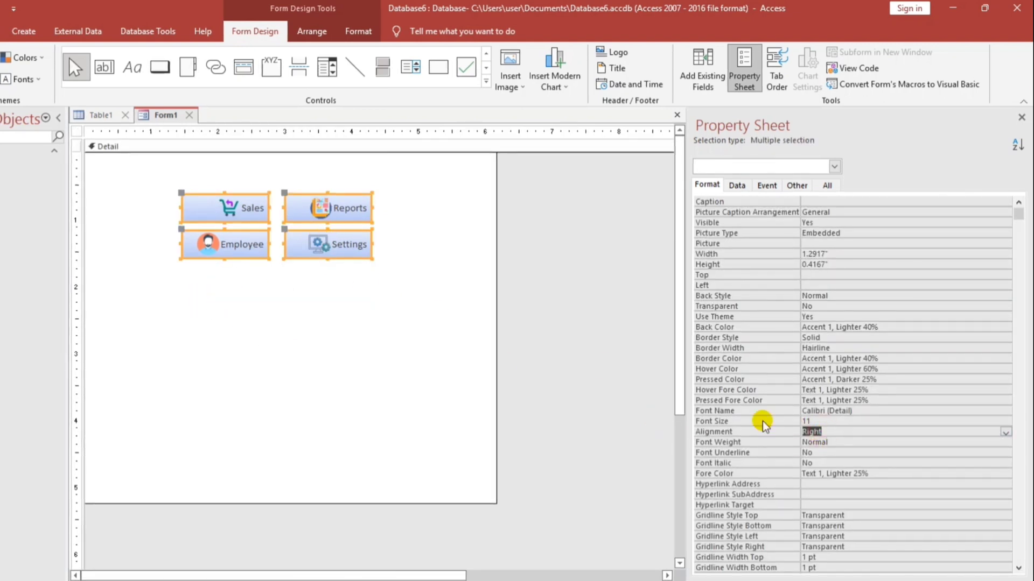
click(857, 455)
click(309, 327)
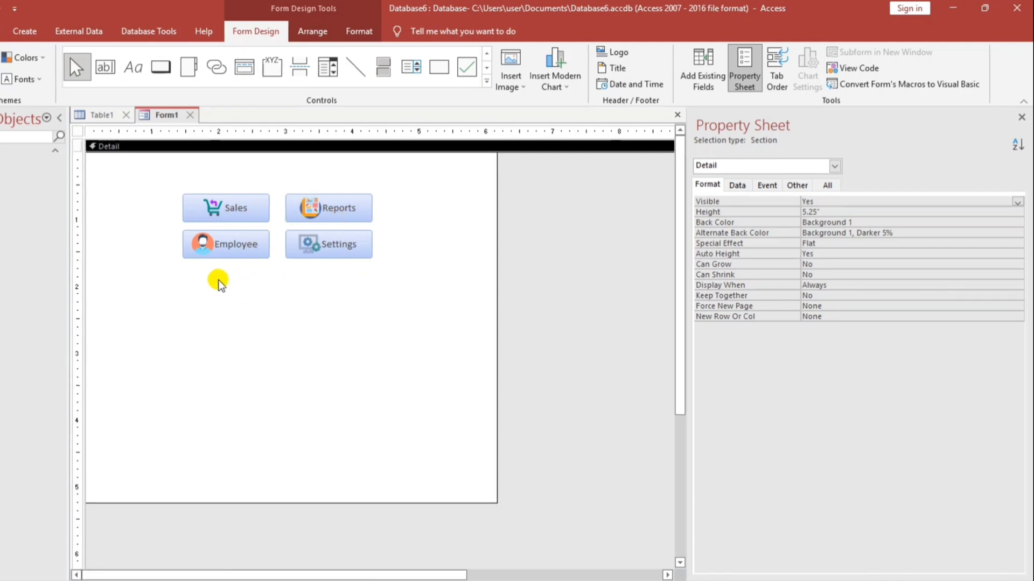
Try the Left and Top options of the Picture Caption Arrangement property on all four command buttons.
drag(219, 283, 281, 223)
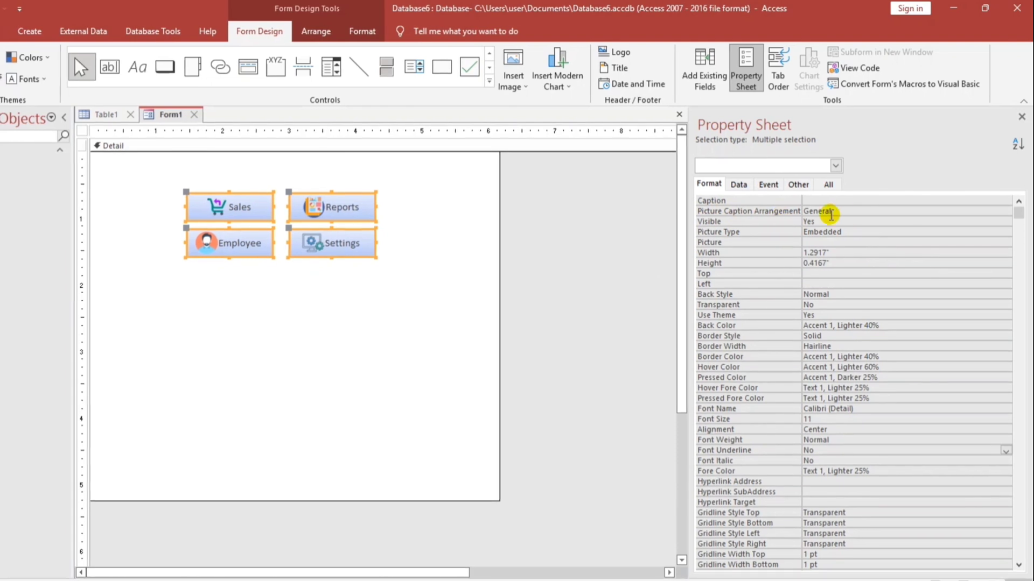
click(1004, 212)
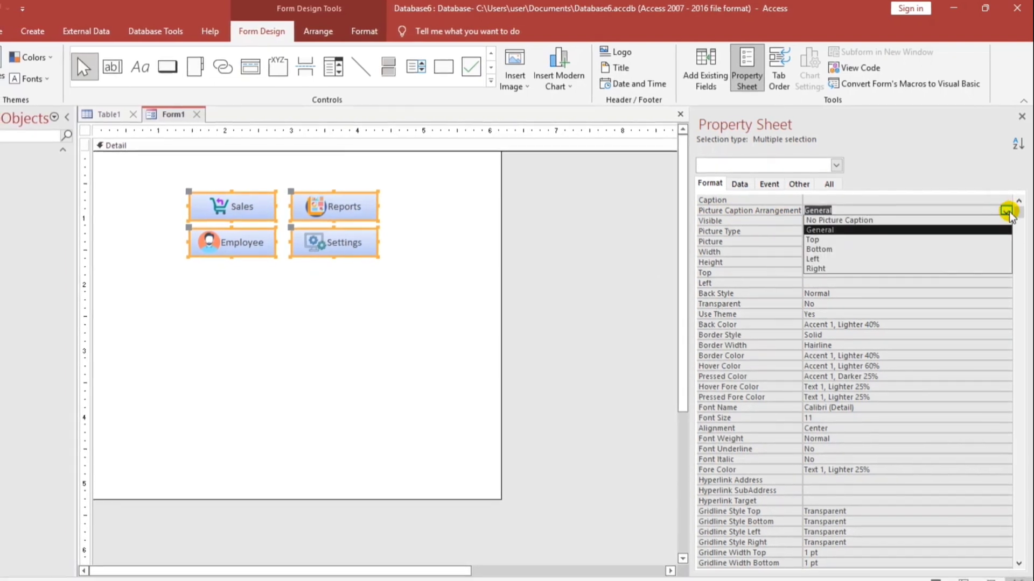
click(845, 259)
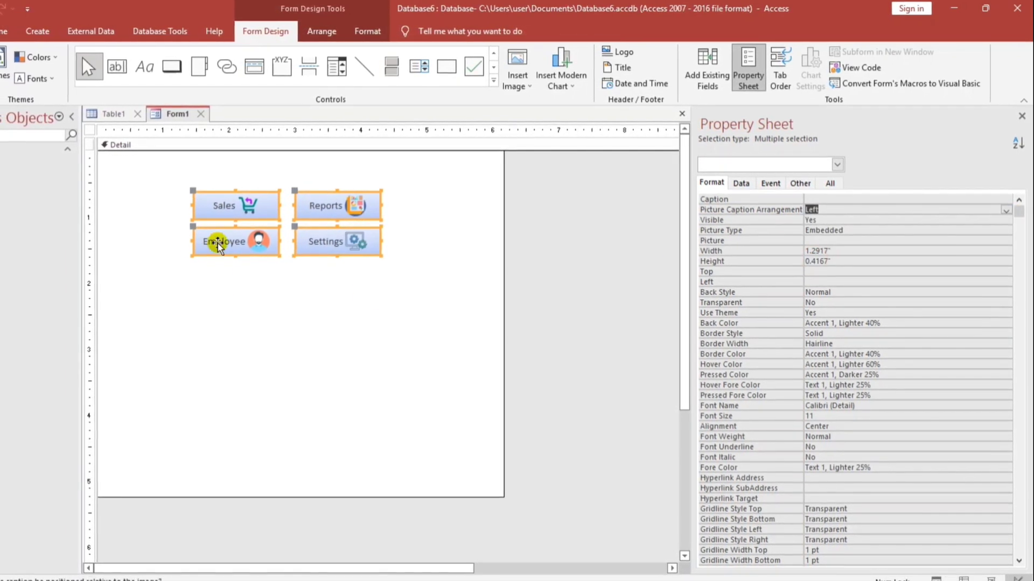
click(1005, 210)
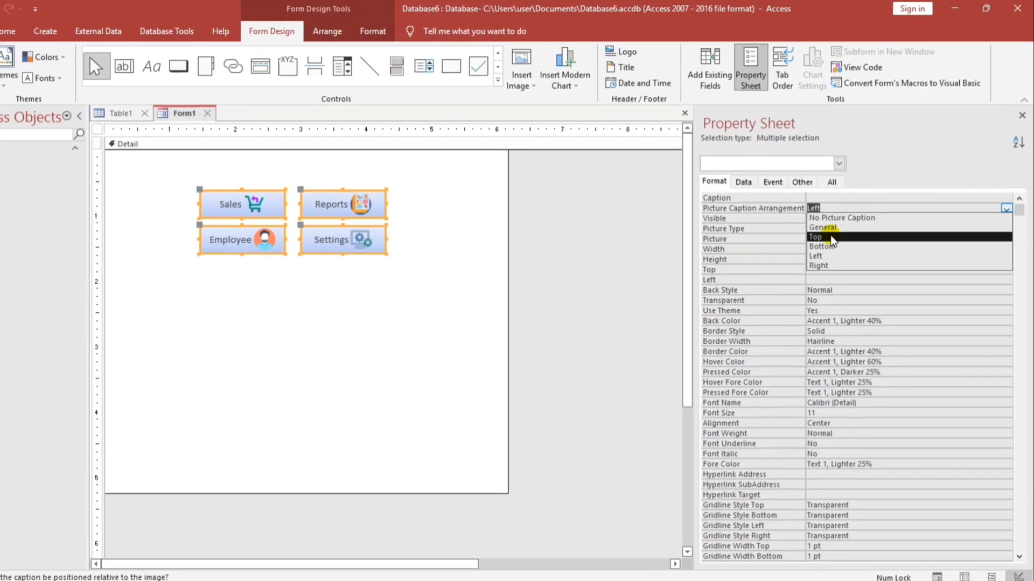
click(871, 237)
Make the four command buttons 0.625" high and move Employee and Settings down to keep a gap below the upper row.
drag(253, 304, 349, 264)
click(292, 302)
drag(253, 281, 321, 237)
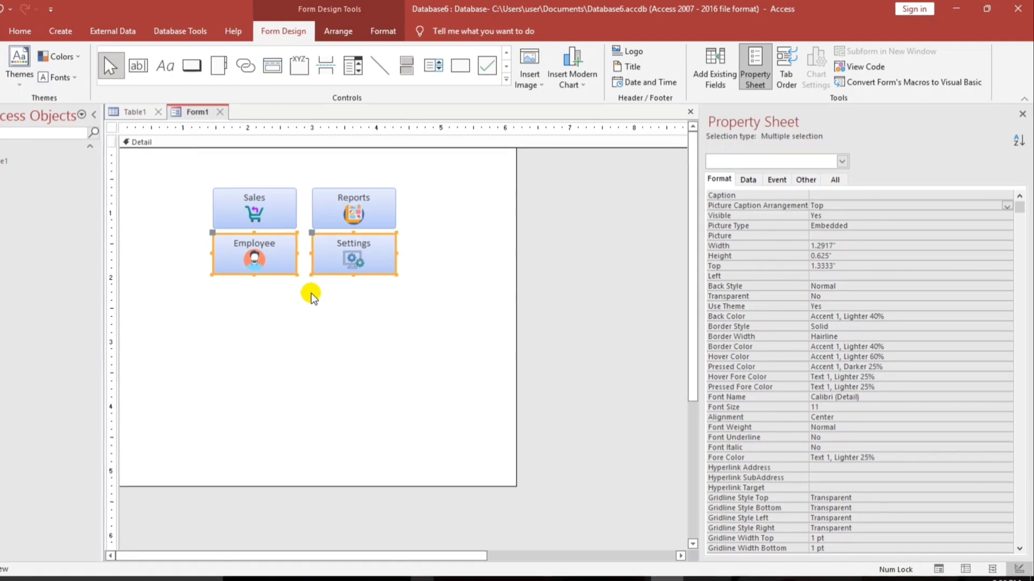
click(307, 293)
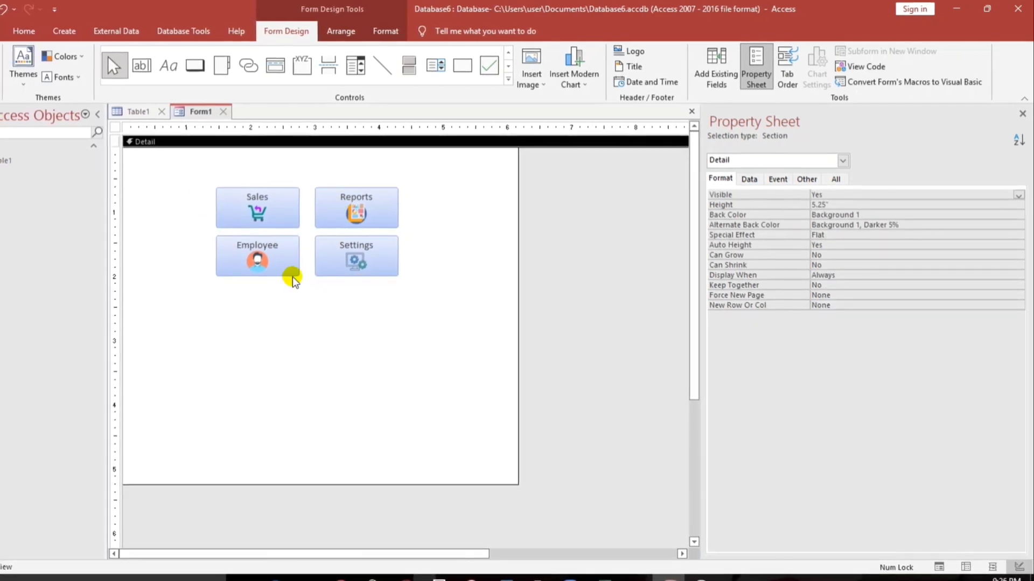
Set the Picture Caption Arrangement property of all four command buttons to Bottom and clear the selection.
drag(241, 324, 356, 210)
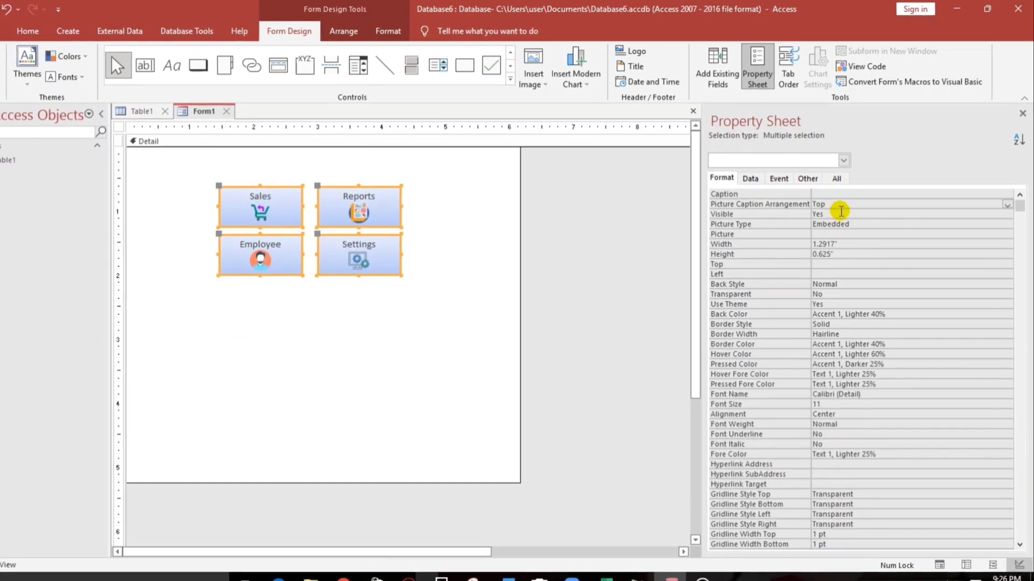
click(841, 205)
click(1007, 205)
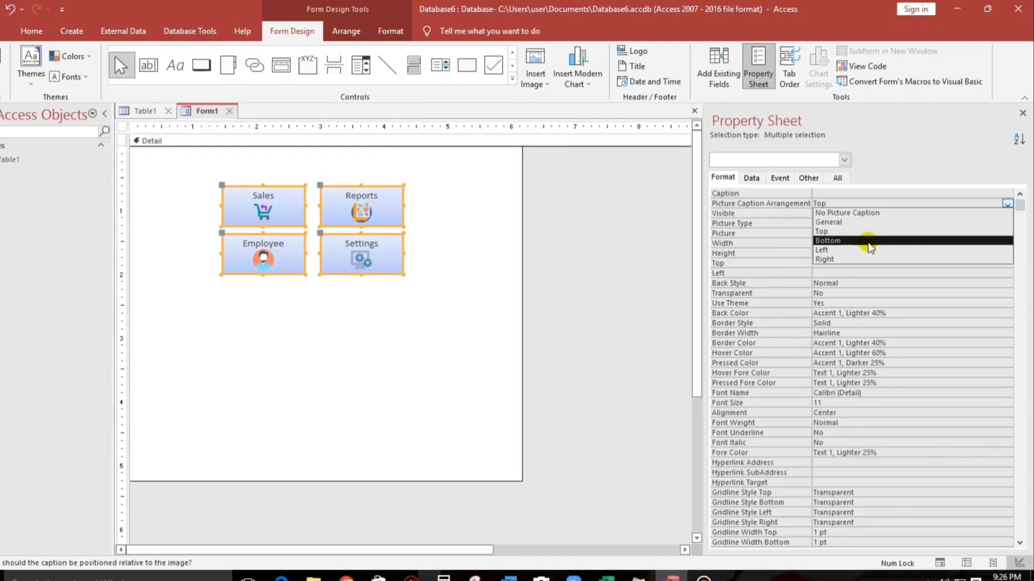
click(996, 241)
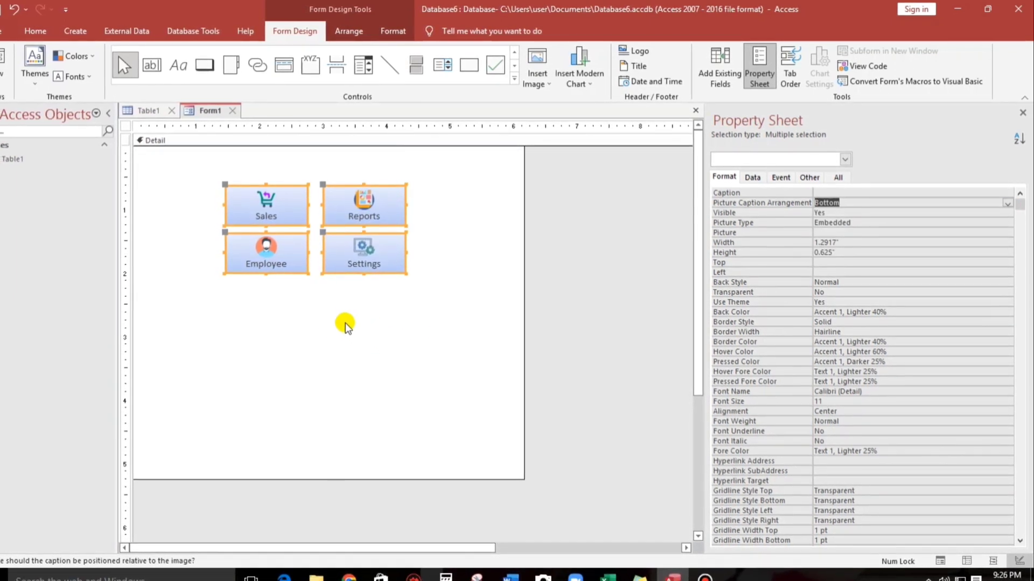
click(295, 302)
Make the captions of all four command buttons bold with the font color Accent 1, Darker 50%.
drag(242, 305, 345, 216)
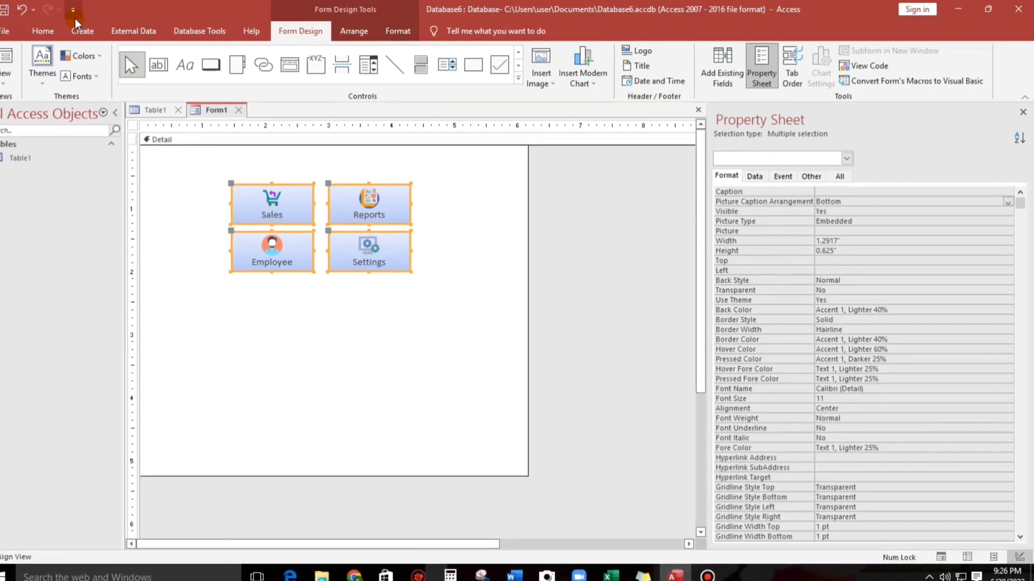
click(42, 30)
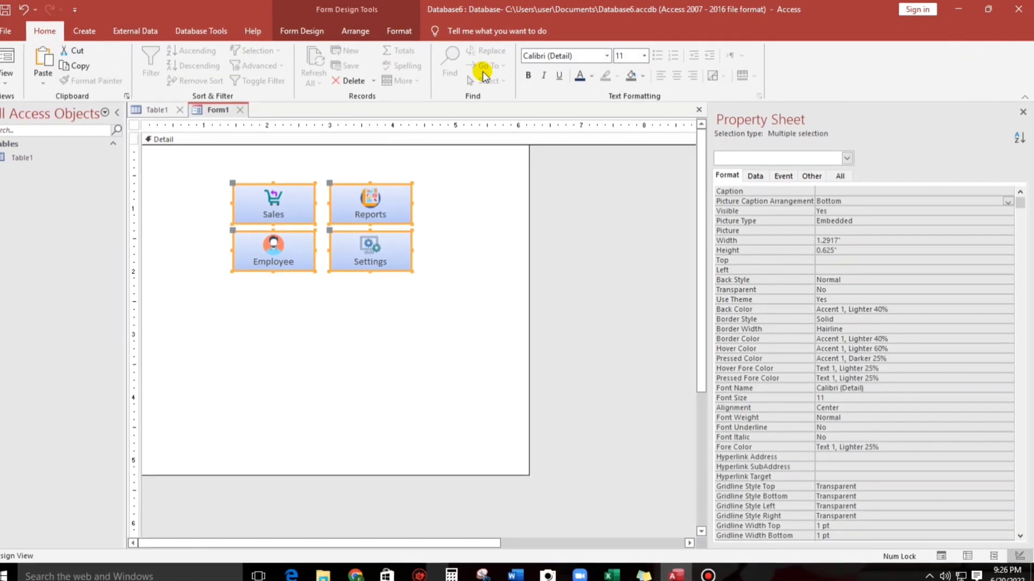
click(581, 78)
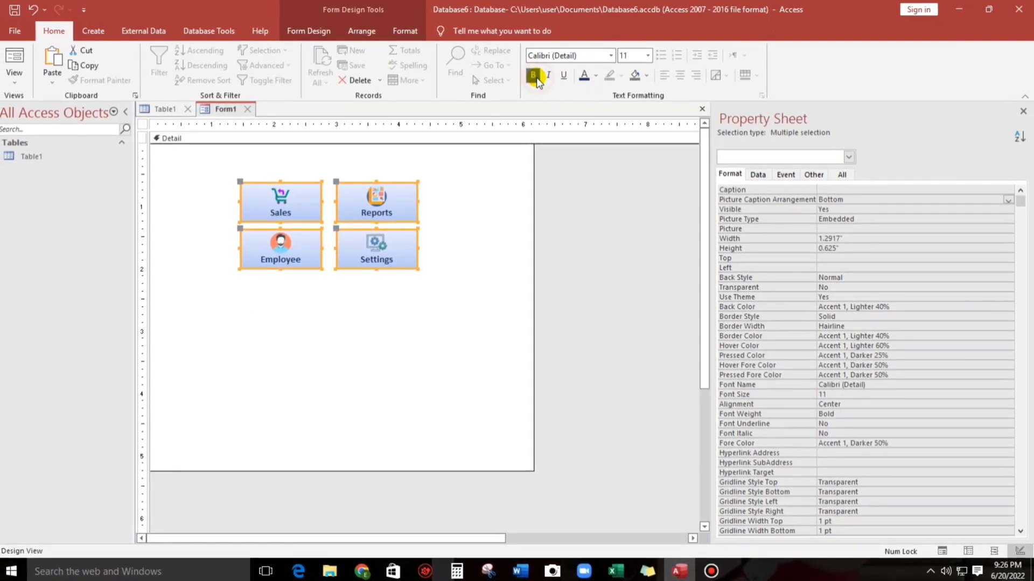
click(396, 323)
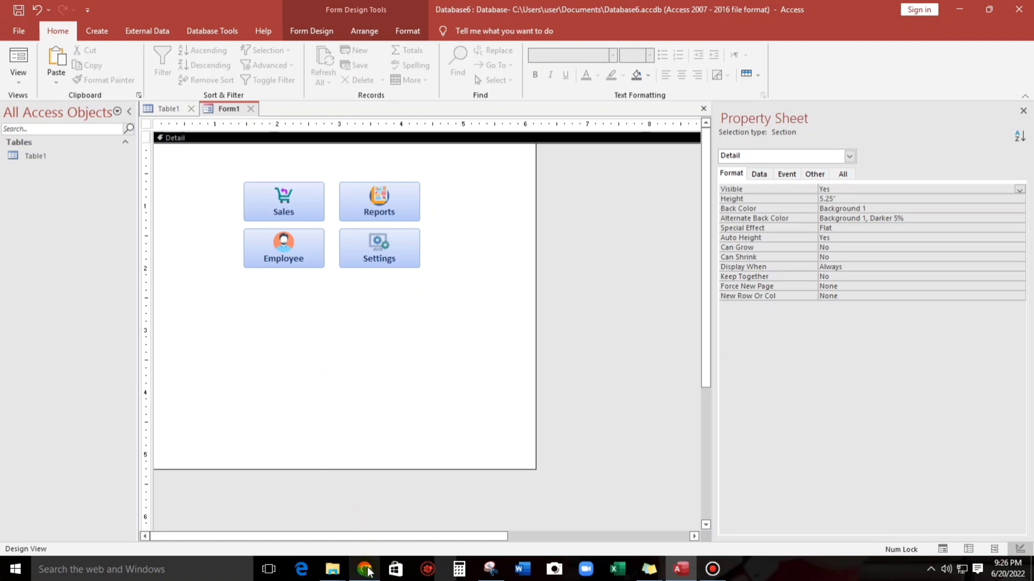
Open the Icon Pics folder on the desktop to examine the original PNG pictures used for the icons.
mouse_move(369, 571)
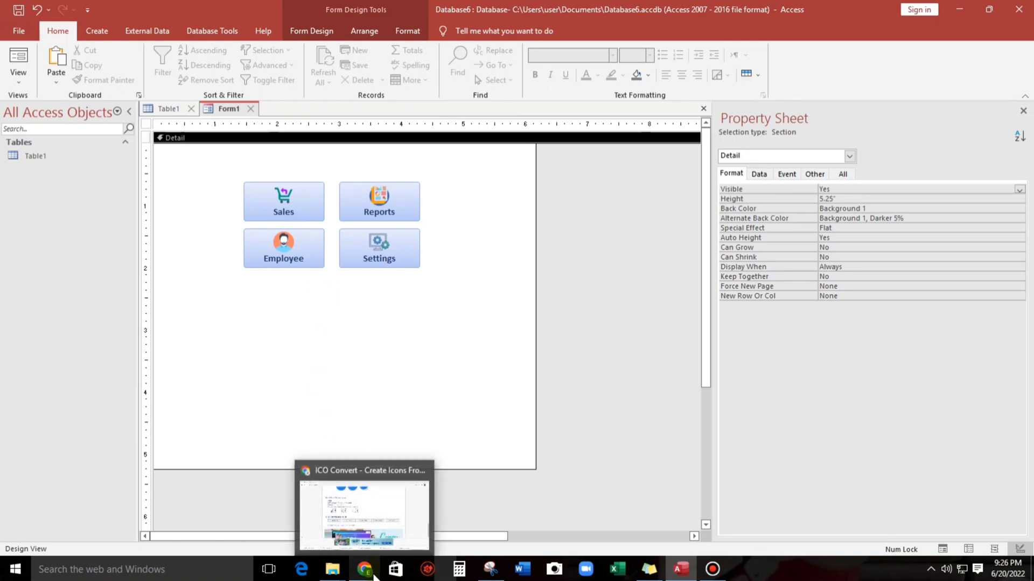
key(super+d)
double_click(318, 301)
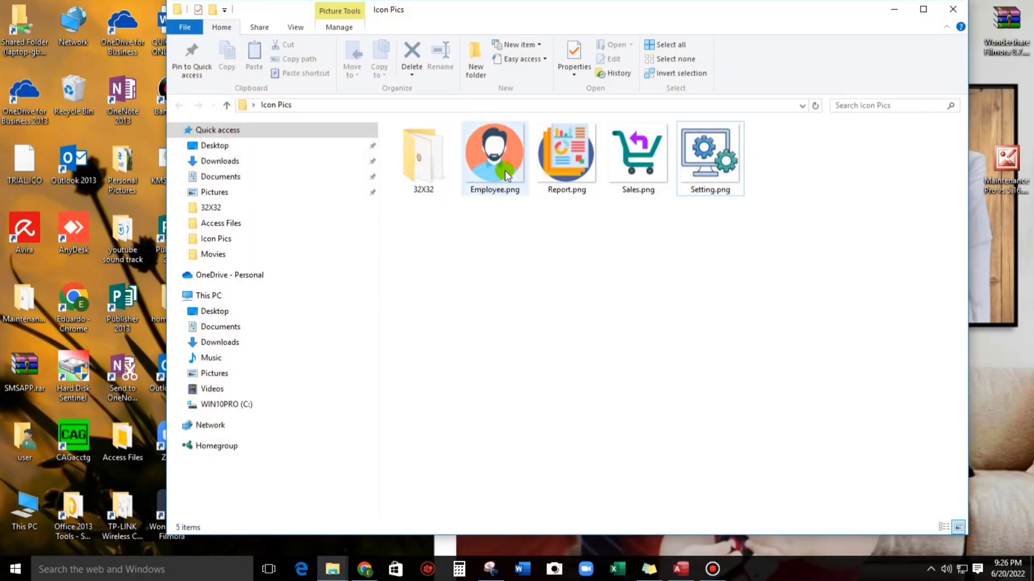
click(505, 175)
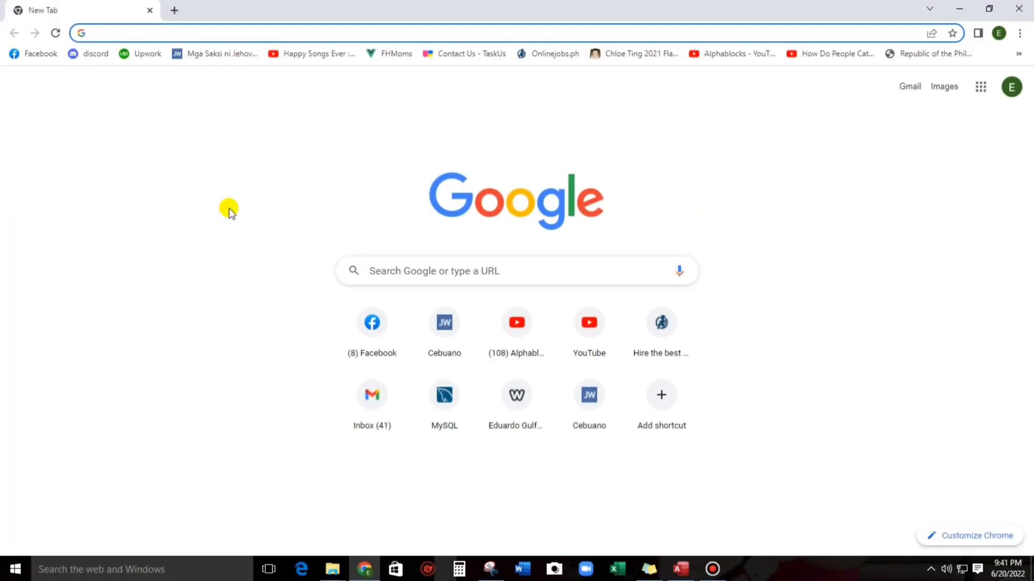
Search the web in Chrome for "icon converter" and open the ICO Convert site at icoconvert.com.
text(ic)
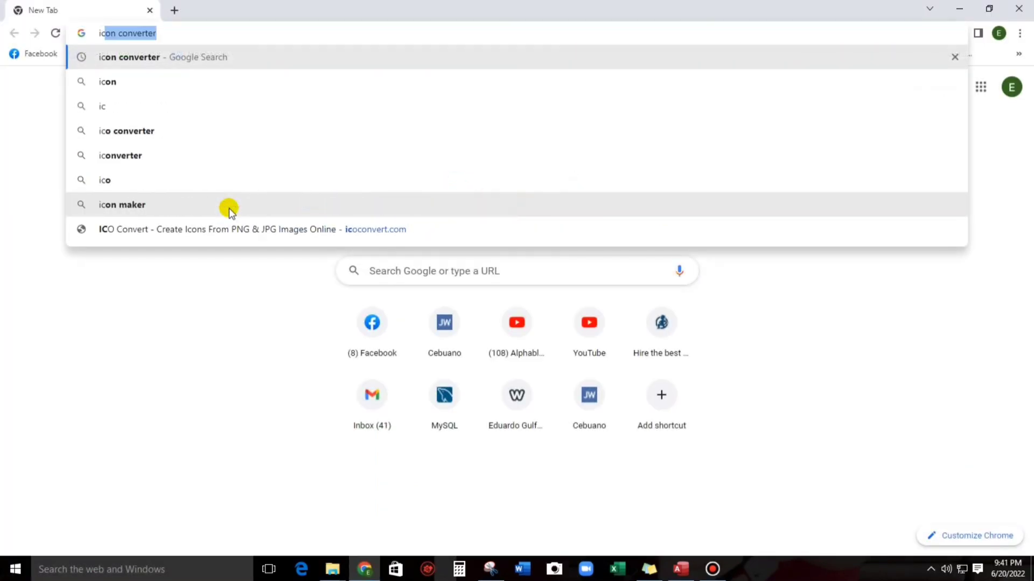
key(Return)
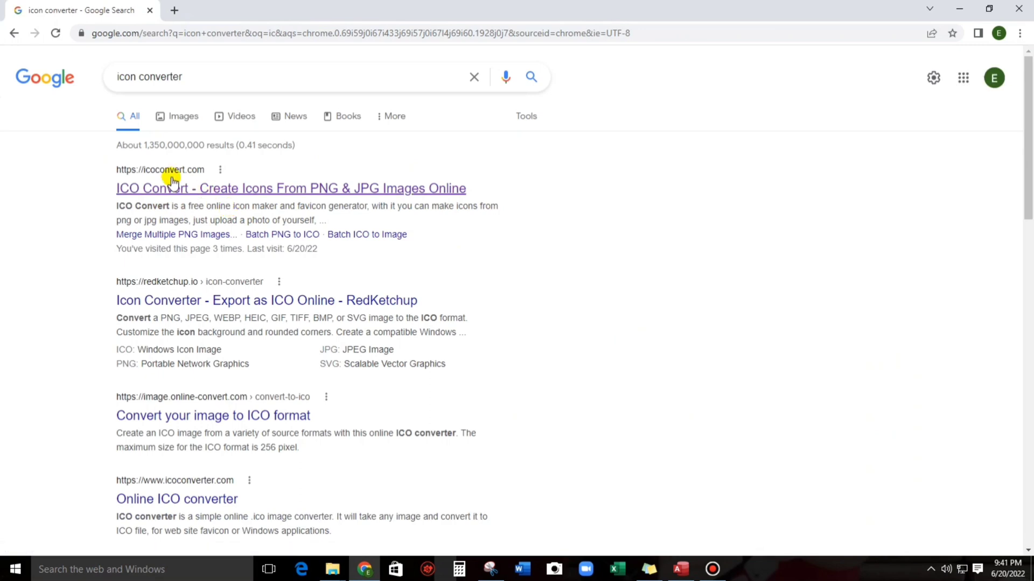
click(166, 189)
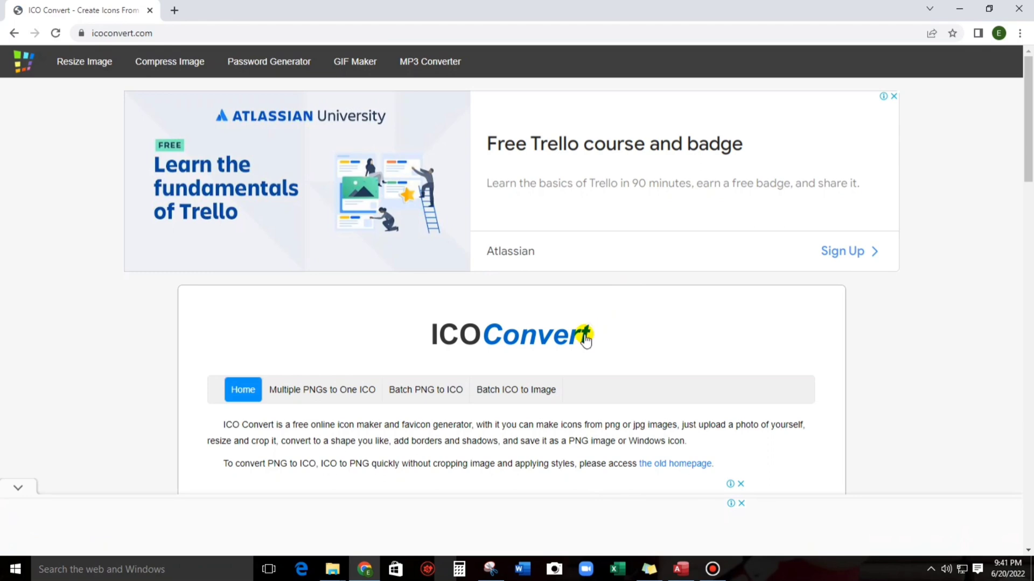
Choose Contacts.png from the Icon Pics folder and upload it to the converter.
scroll(826, 340, down, 3)
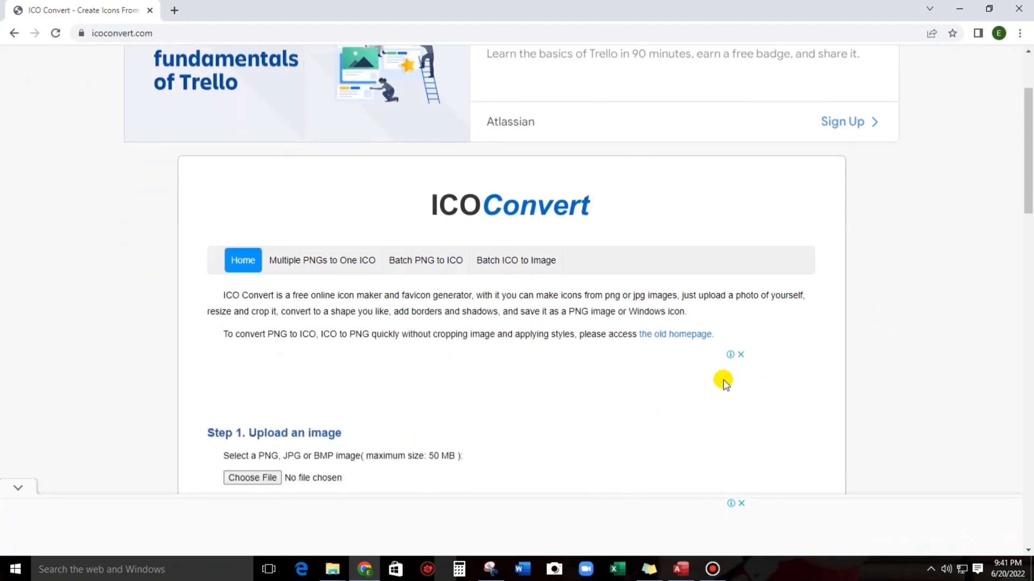
scroll(699, 401, down, 3)
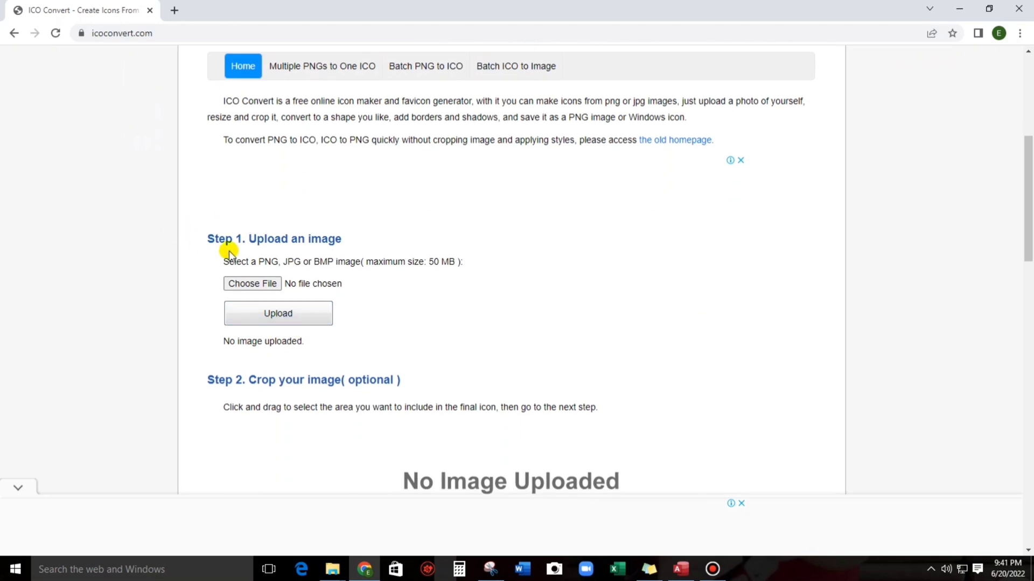
click(267, 285)
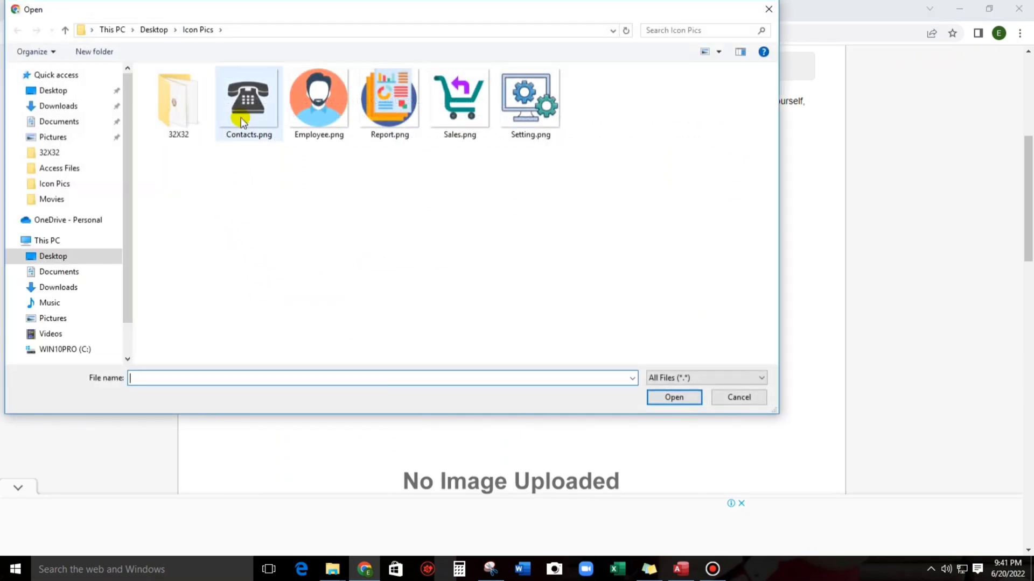
click(242, 122)
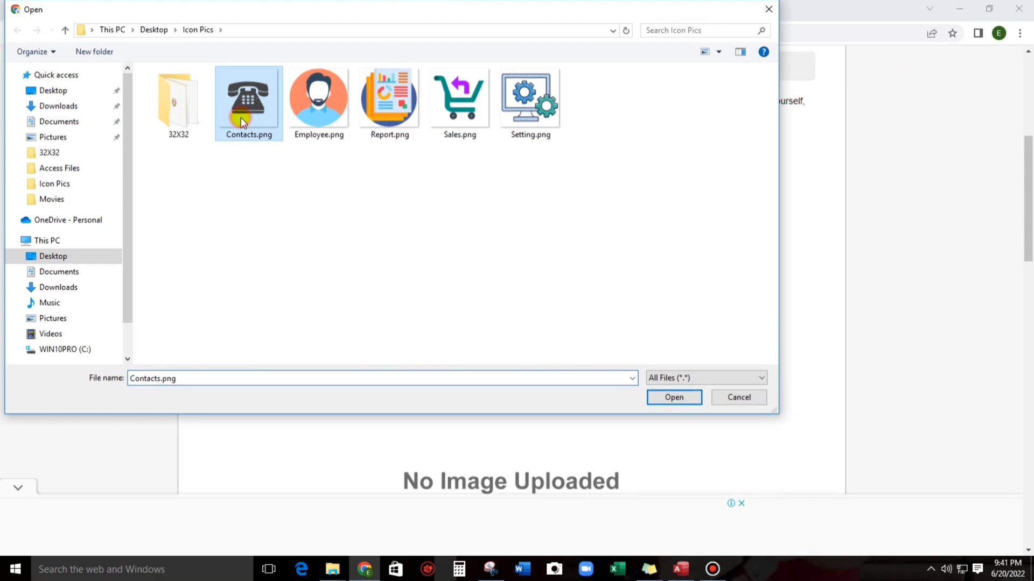
click(659, 398)
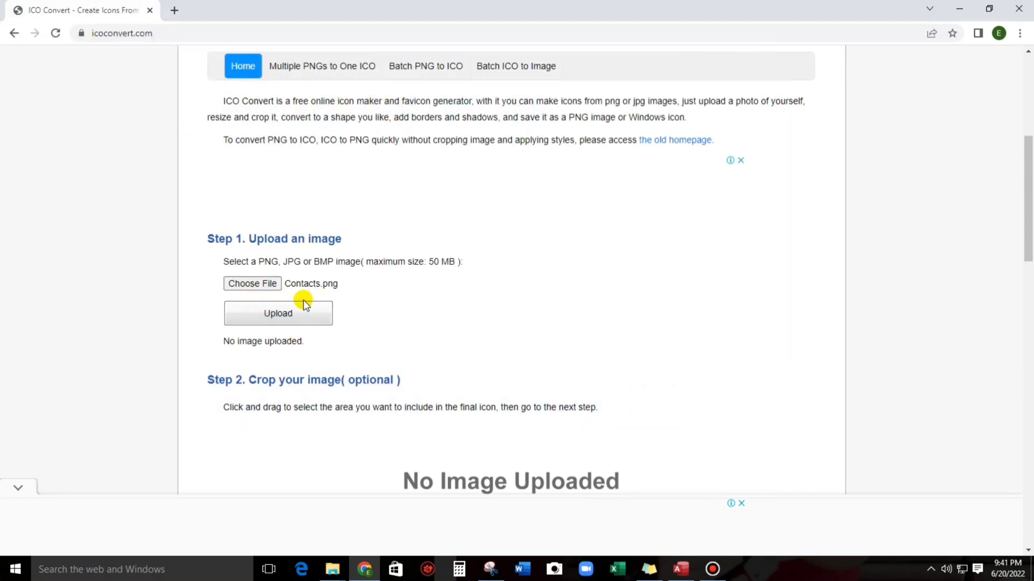
click(293, 316)
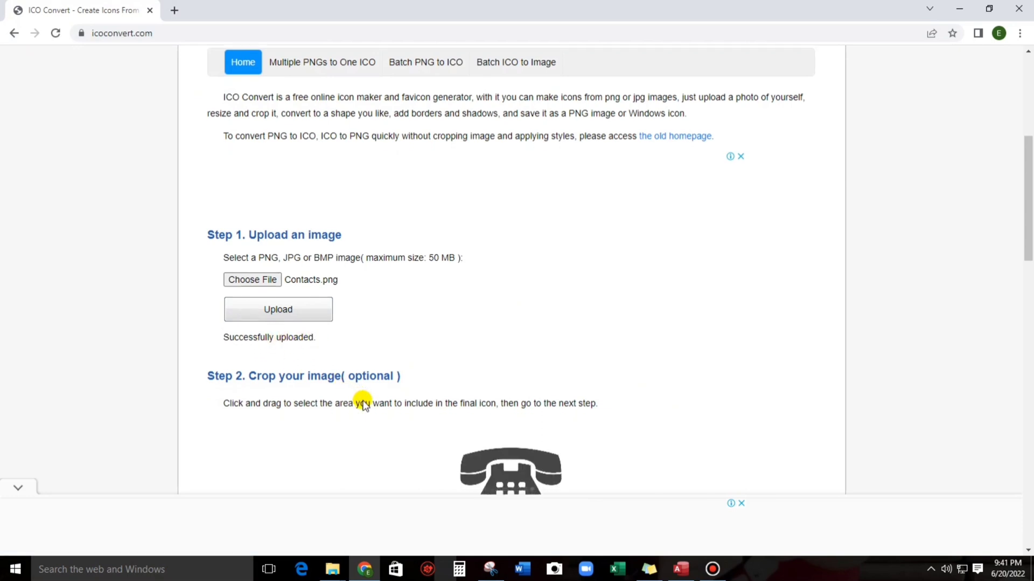
Convert the uploaded picture to an ICO icon with only the 32 x 32 custom size and download it.
scroll(539, 261, down, 4)
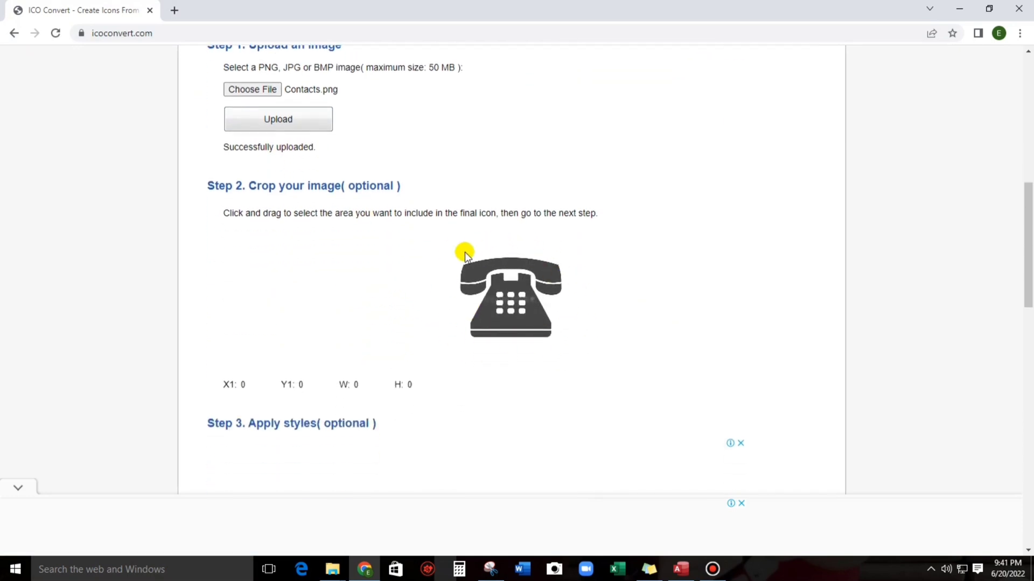
scroll(408, 389, down, 2)
scroll(409, 389, down, 9)
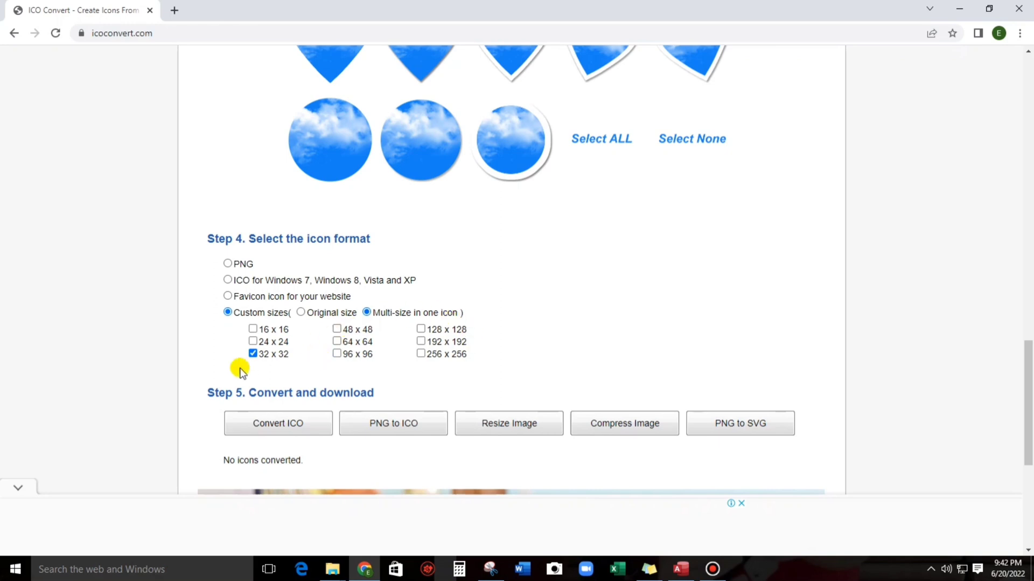
scroll(240, 371, down, 2)
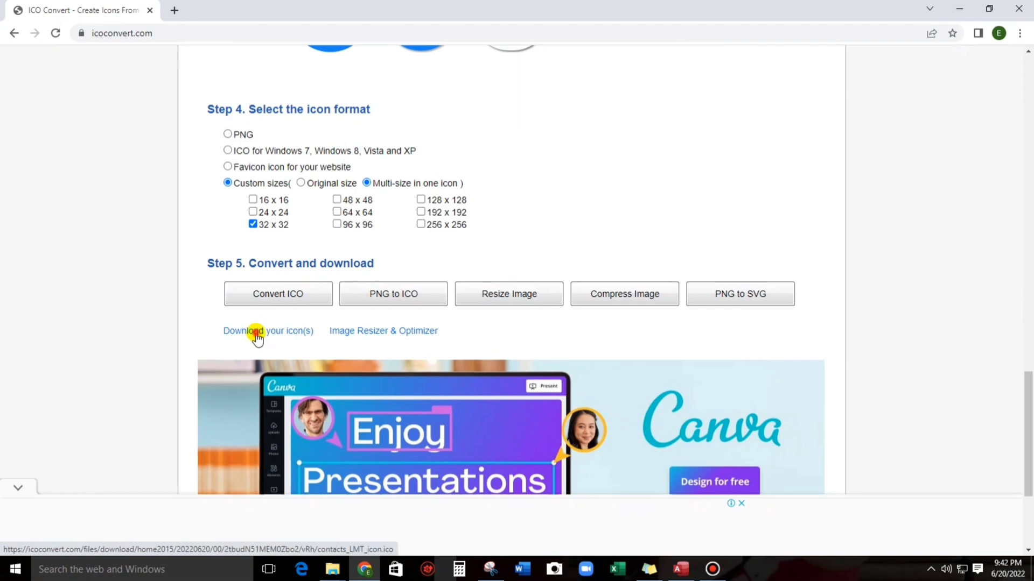
click(257, 336)
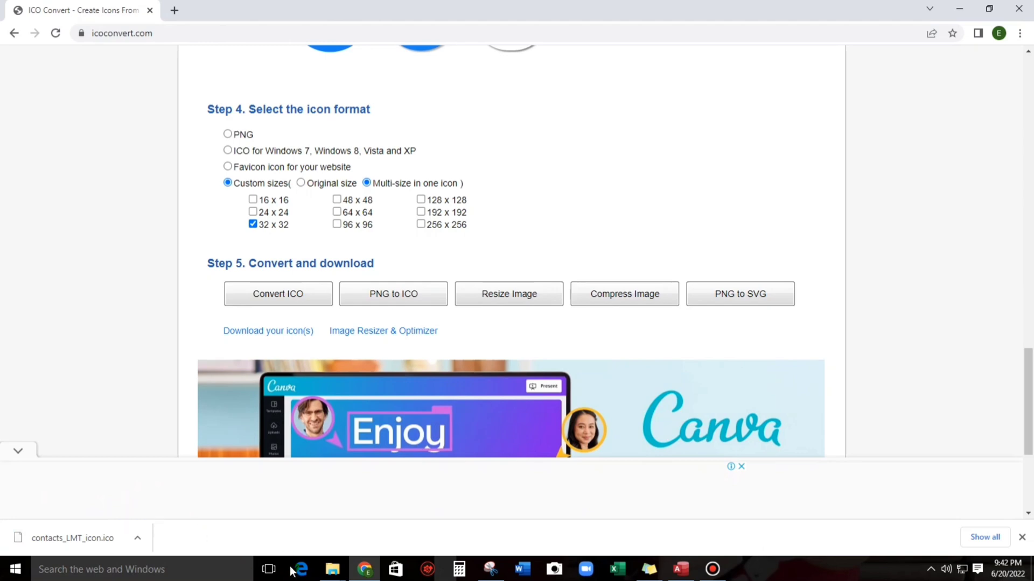
Switch to the Downloads folder in File Explorer and select contacts_LMT_icon.ico.
mouse_move(327, 575)
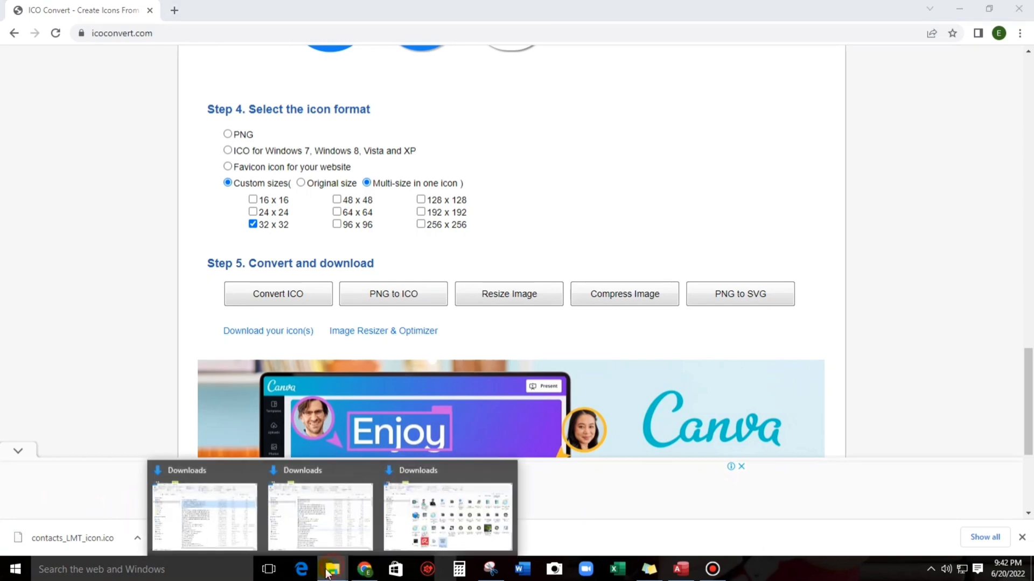
click(414, 507)
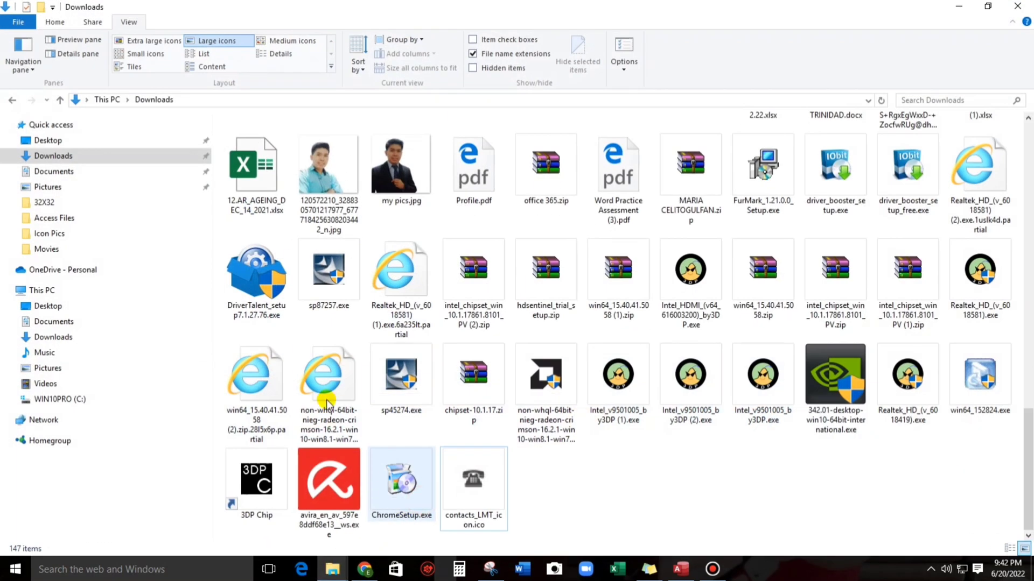
click(486, 491)
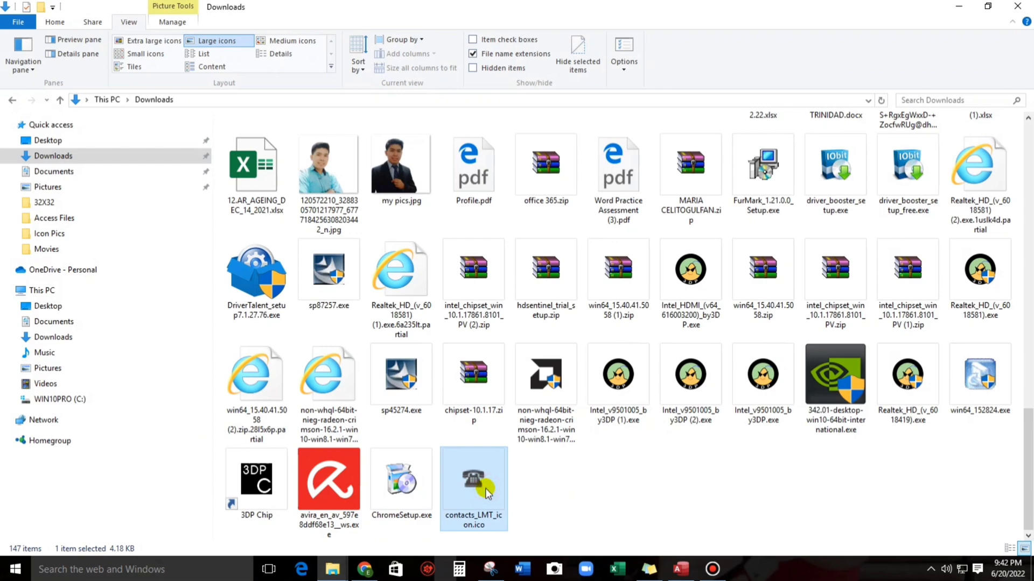
Open the 32X32 subfolder of the Icon Pics folder on the desktop.
key(super+d)
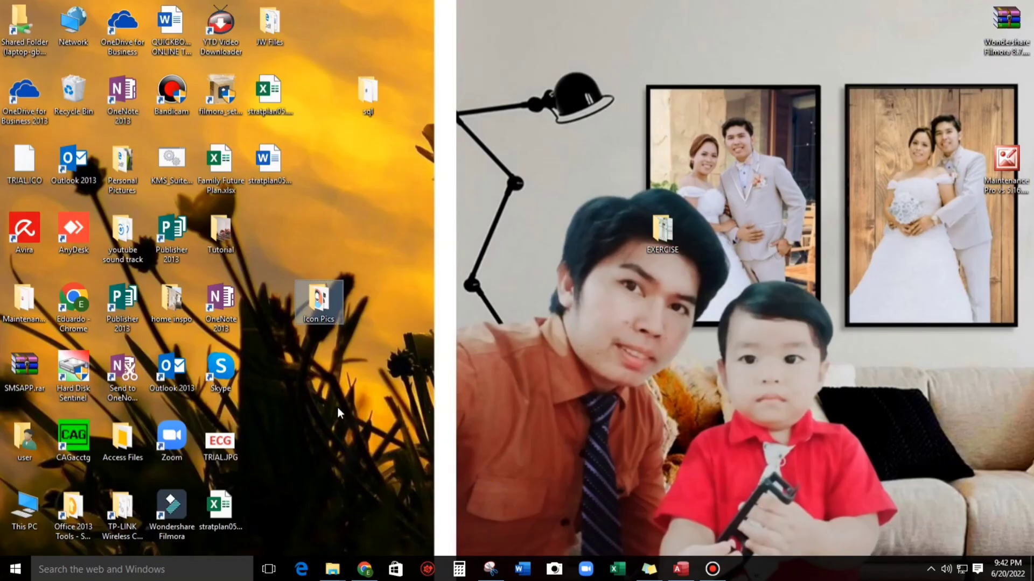
double_click(318, 302)
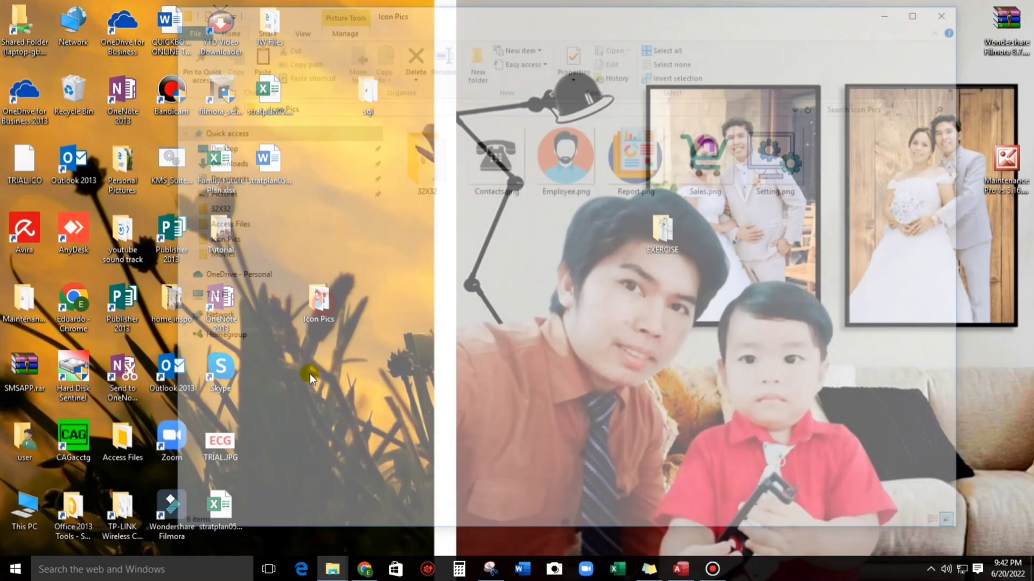
double_click(420, 151)
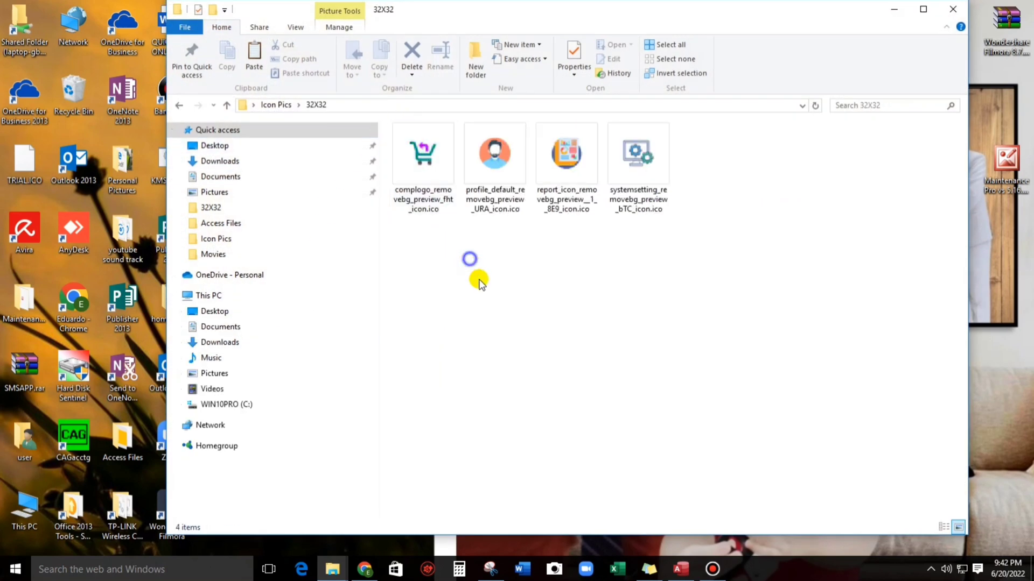
Paste contacts_LMT_icon.ico into the 32X32 folder, close the folder window and switch to the Access database.
right_click(471, 260)
click(501, 382)
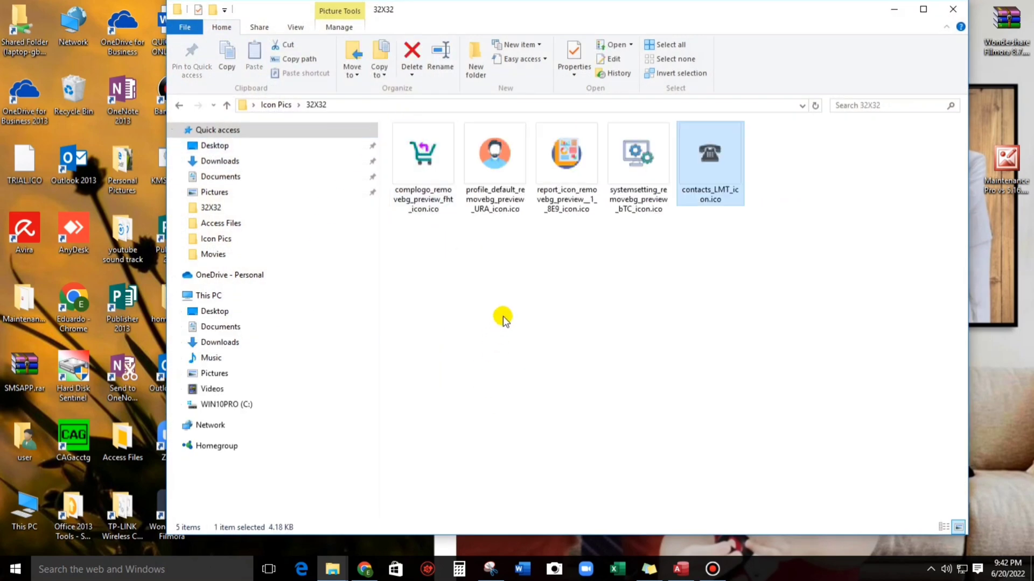
click(953, 9)
click(688, 571)
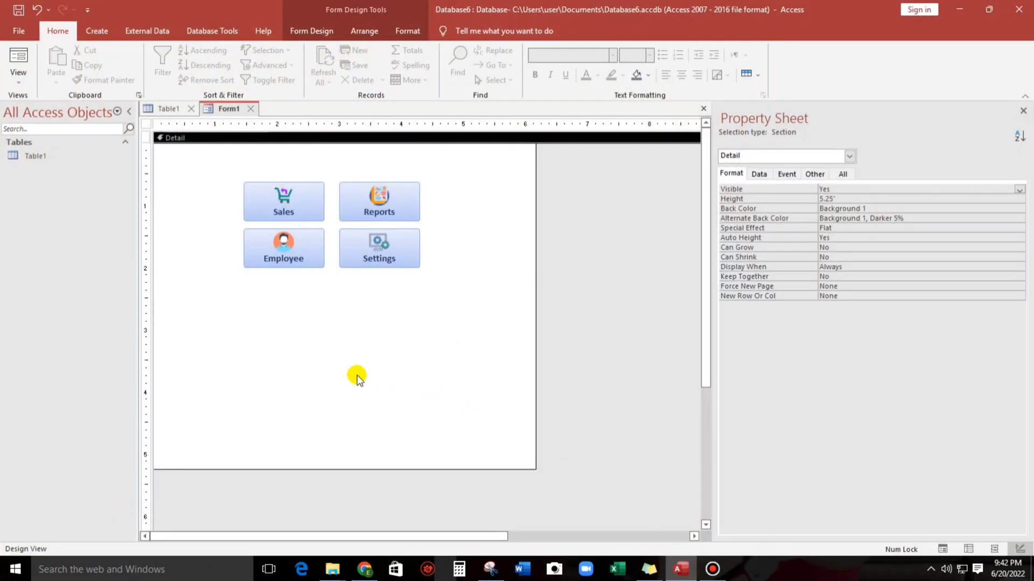
Duplicate the Employee button and place the copy below the original on the form.
click(340, 344)
click(276, 250)
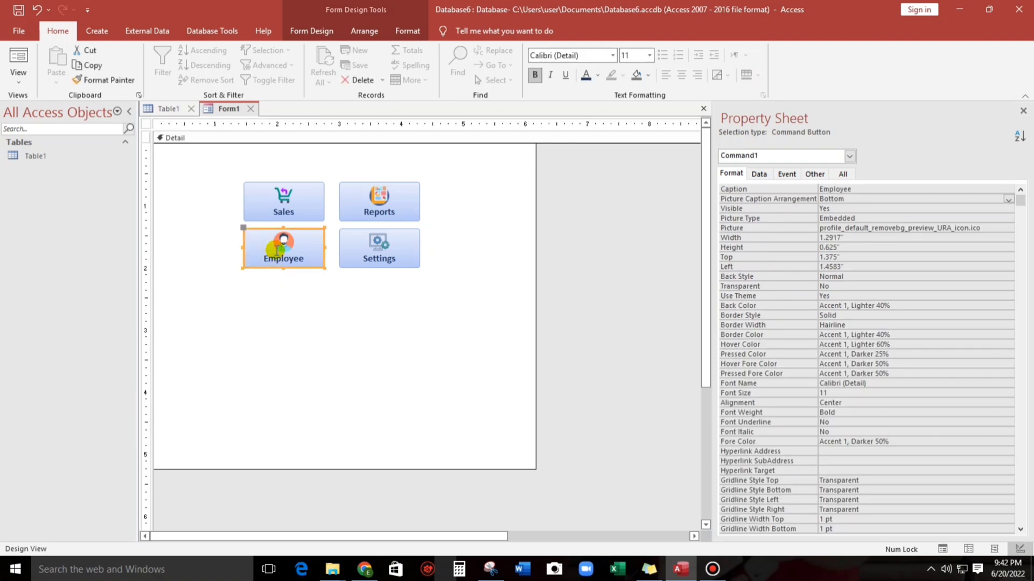
key(ctrl+c)
key(ctrl+v)
click(312, 381)
Change the caption of the duplicated Employee button to Contacts.
drag(279, 302, 242, 300)
click(290, 305)
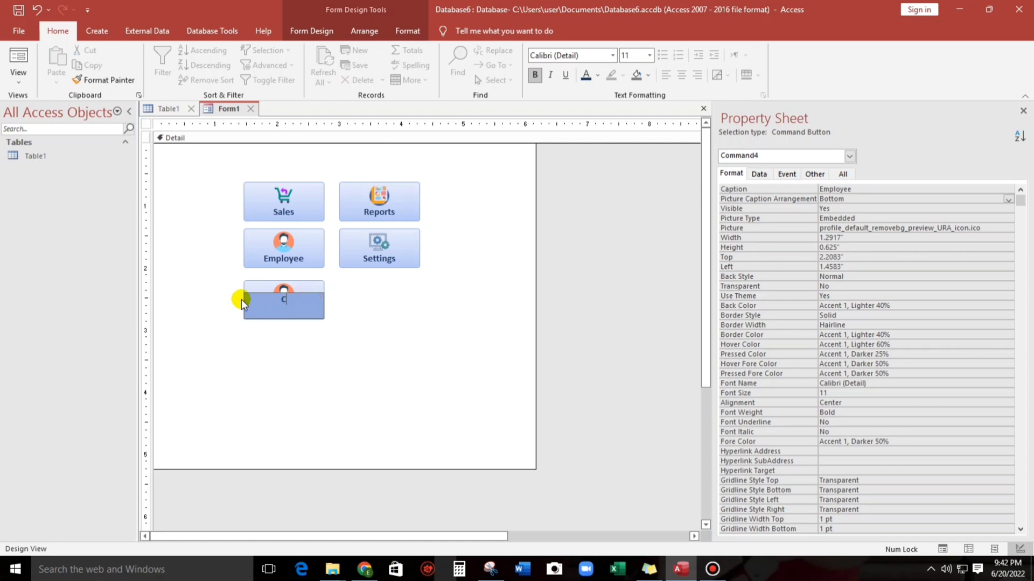
text(Contacts)
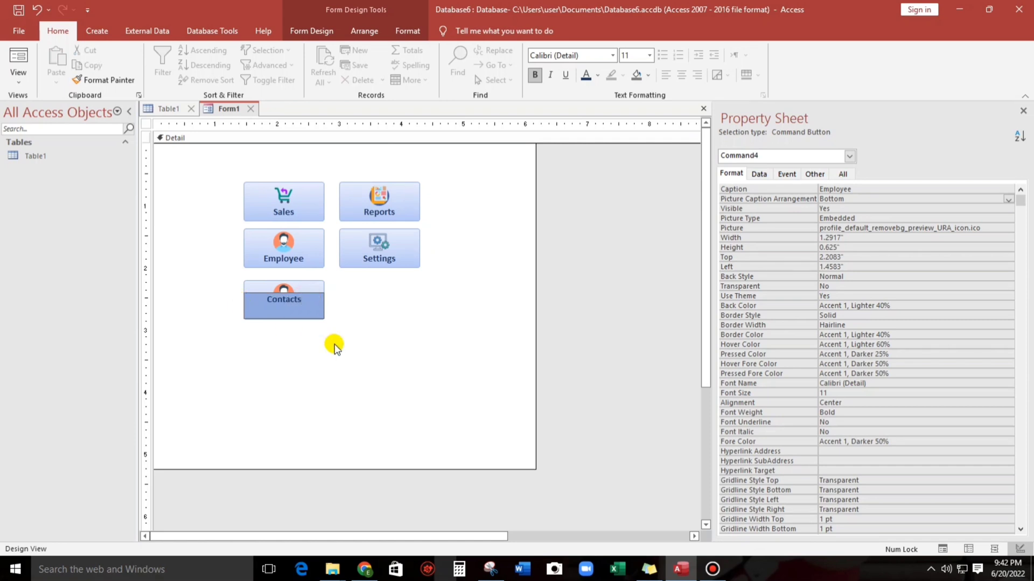
click(350, 348)
Browse for a custom picture for the Contacts button in the 32X32 folder.
click(308, 300)
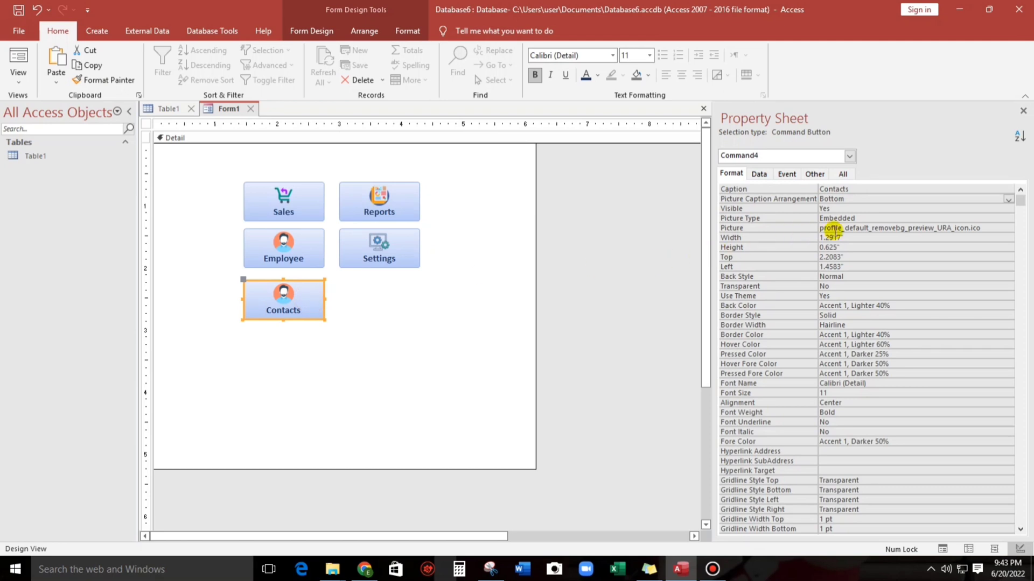
click(916, 227)
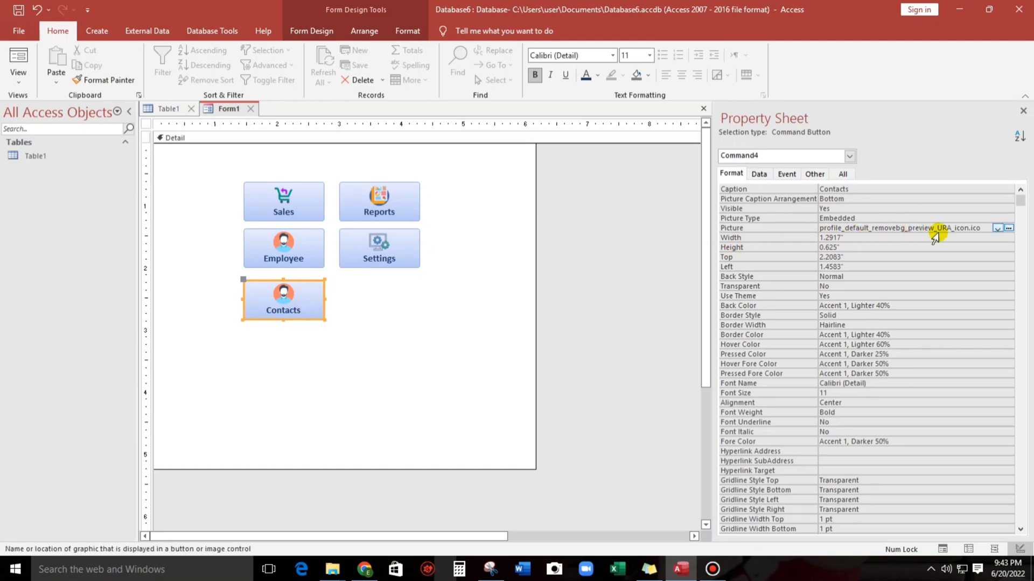
click(1008, 227)
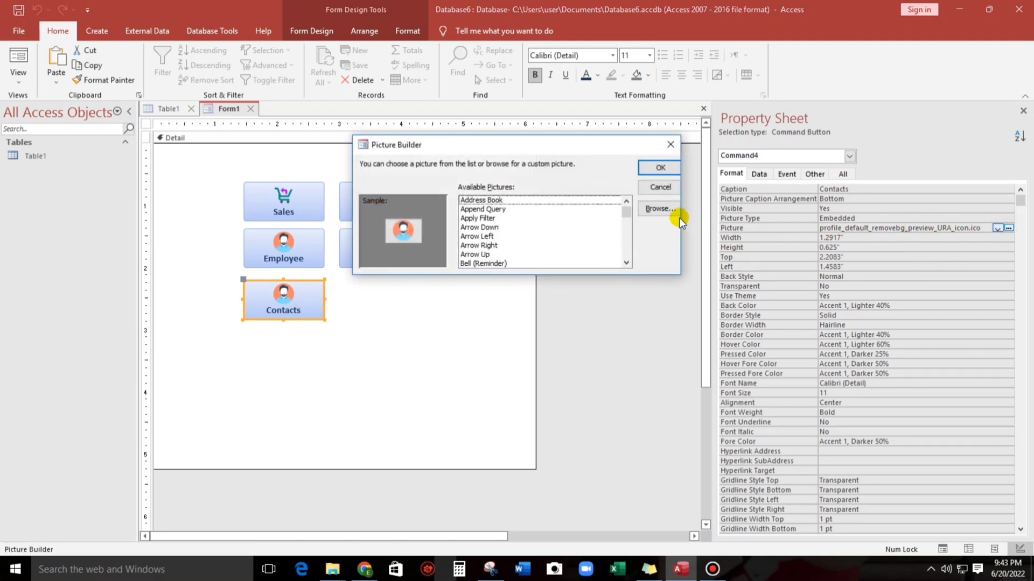
click(658, 208)
scroll(377, 275, up, 2)
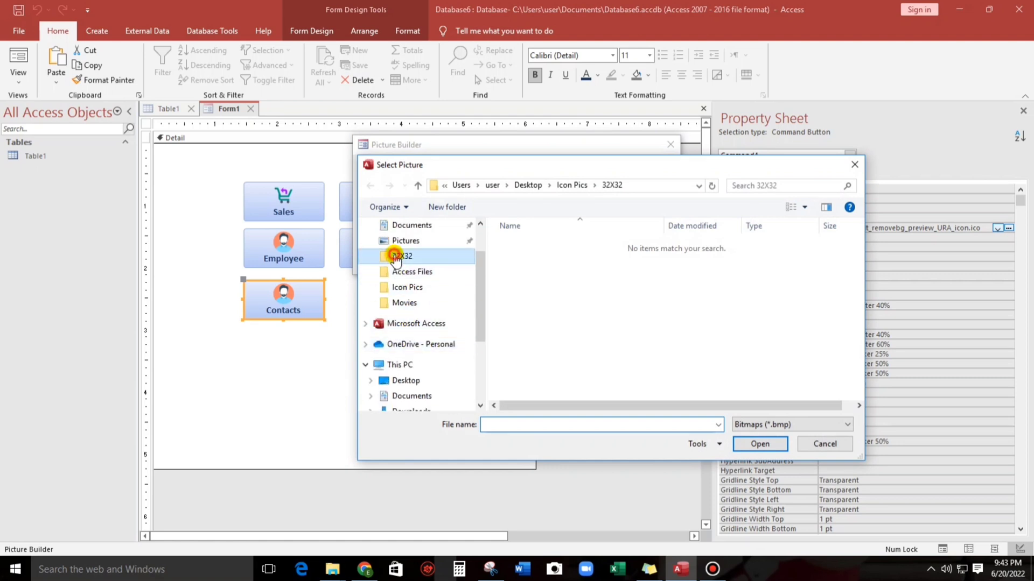
click(398, 256)
Filter the files to Icons (*.ico) and apply contacts_LMT_icon.ico as the Contacts button's picture.
click(750, 424)
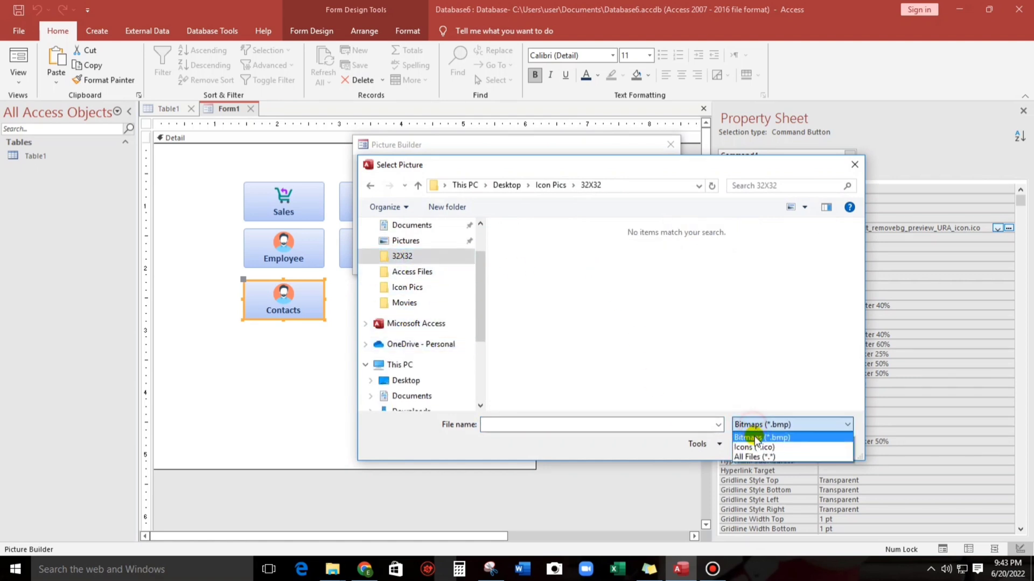
click(754, 440)
click(609, 303)
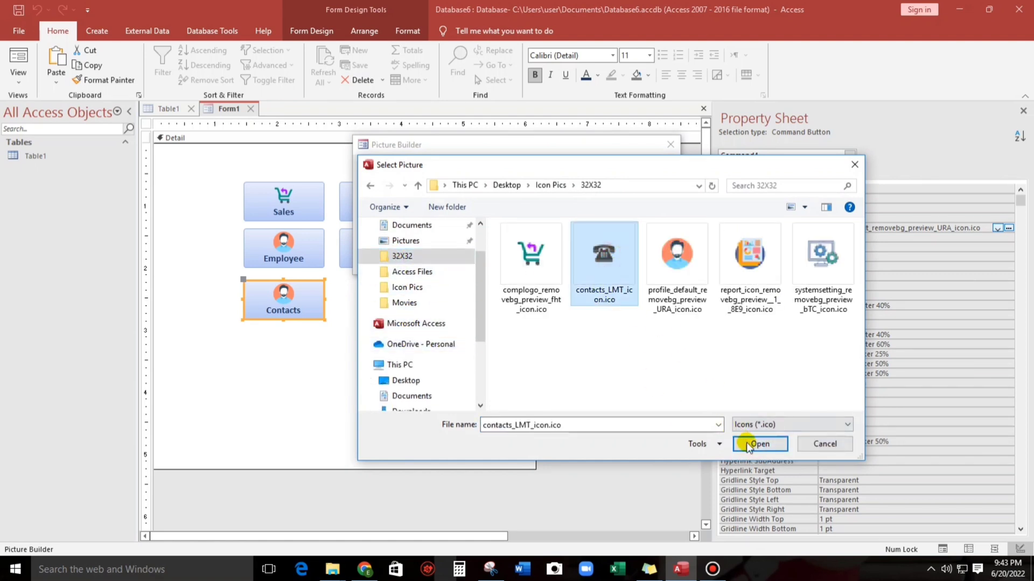
click(756, 444)
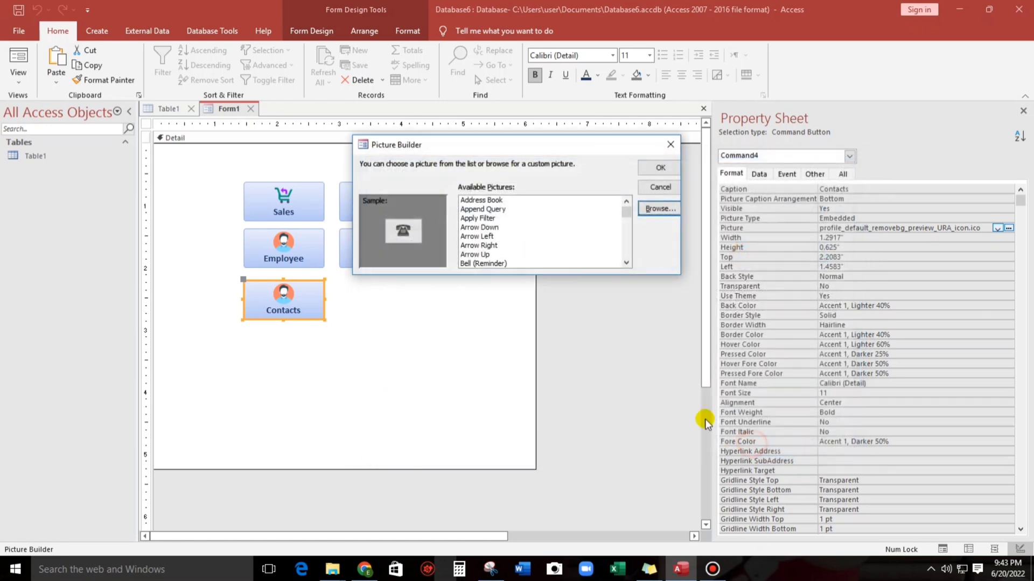
click(662, 168)
click(379, 328)
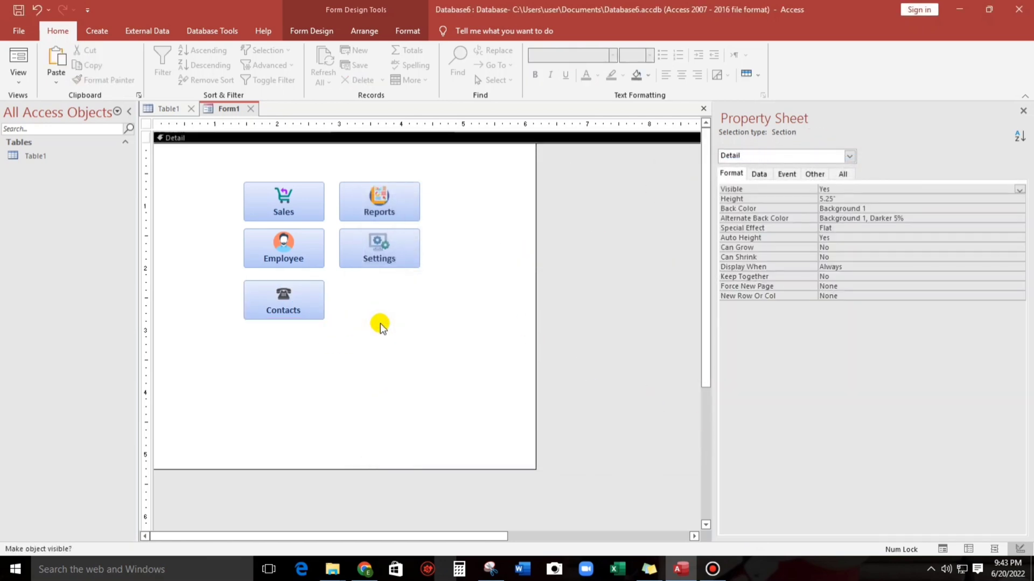